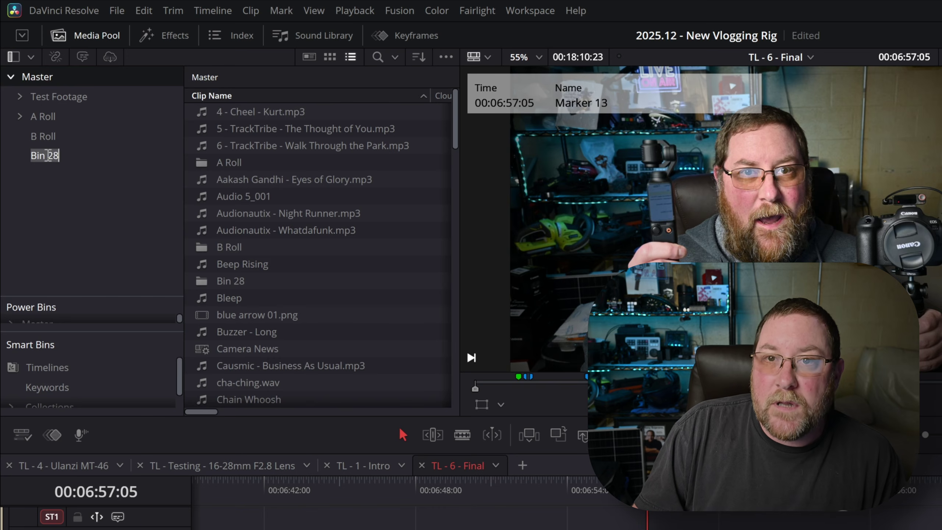
Remove the empty Bin 28 from the project's Master bin
left_click(49, 162)
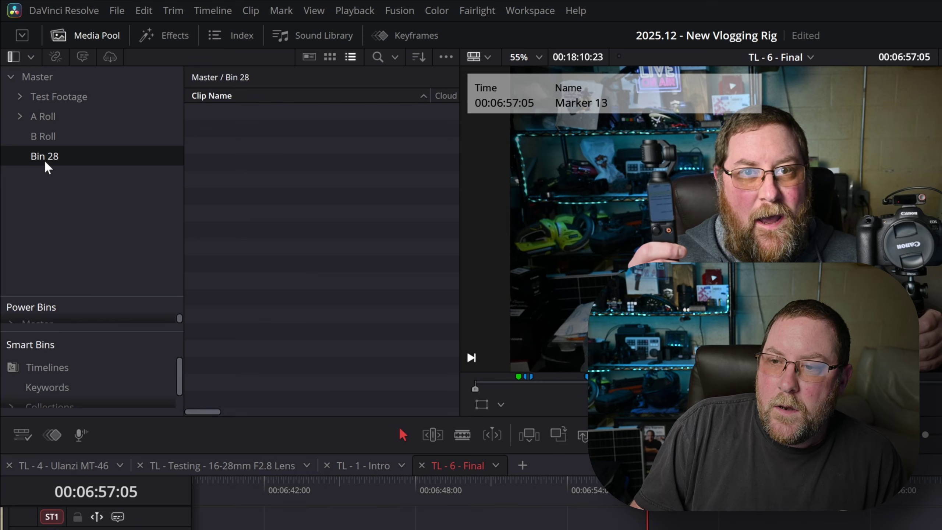
right_click(47, 167)
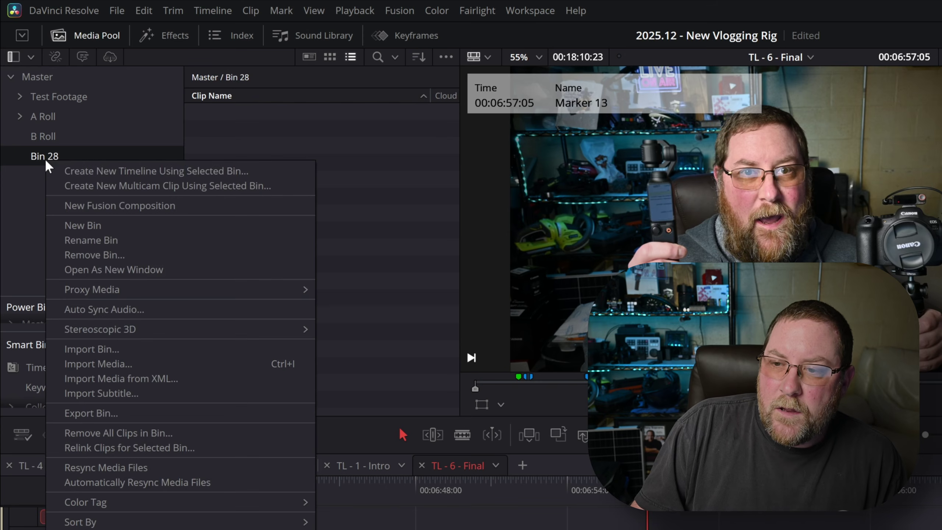
left_click(76, 255)
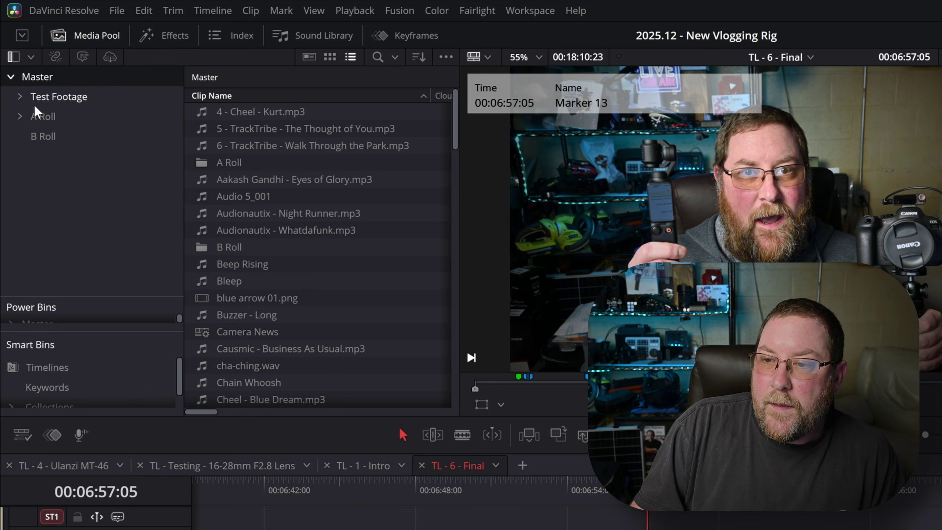
Expand the Test Footage bin and inspect the 2025.12.18 - Ulanzi MT-46 bin with its Pocket 3 sub-bin, closing that dated bin again
left_click(64, 102)
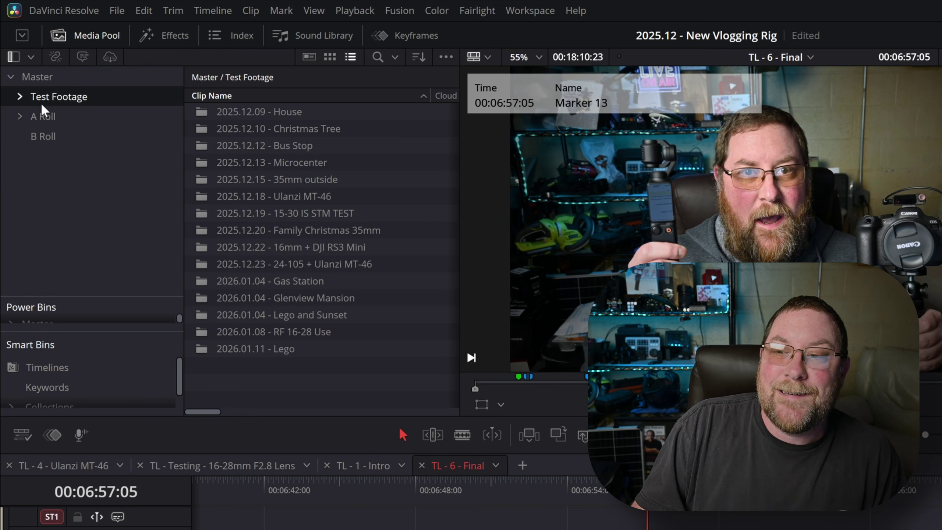
left_click(20, 97)
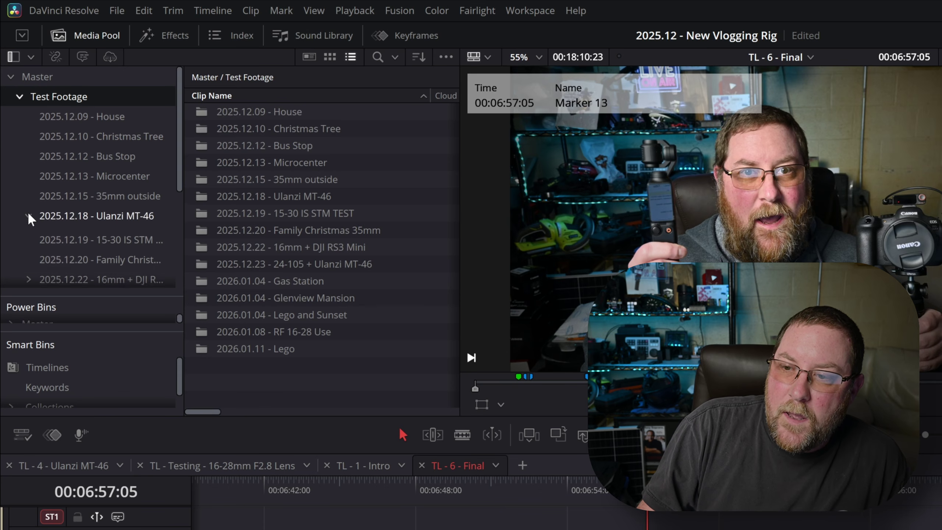
left_click(100, 218)
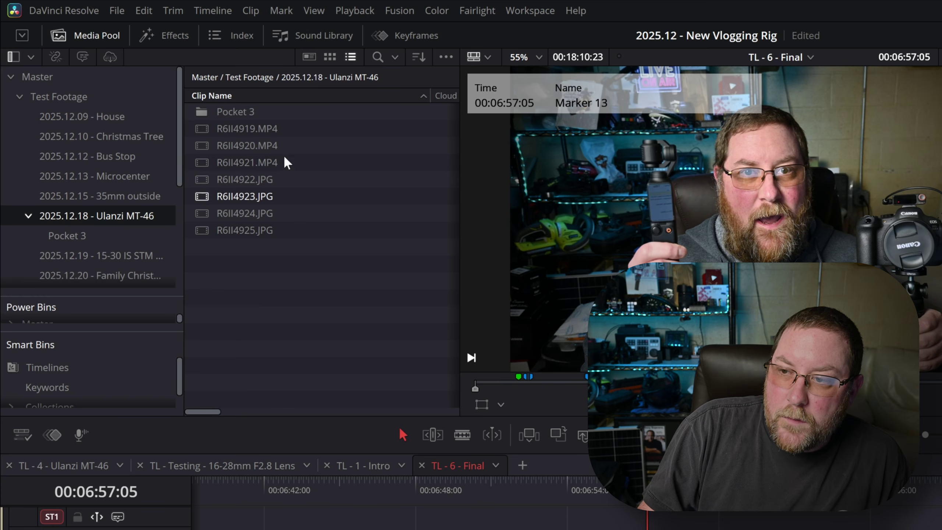
left_click(65, 241)
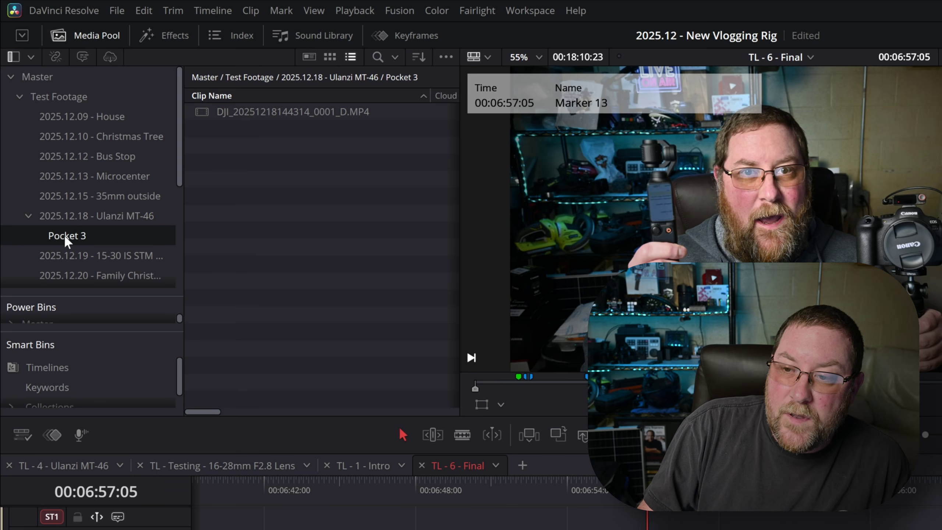
left_click(28, 216)
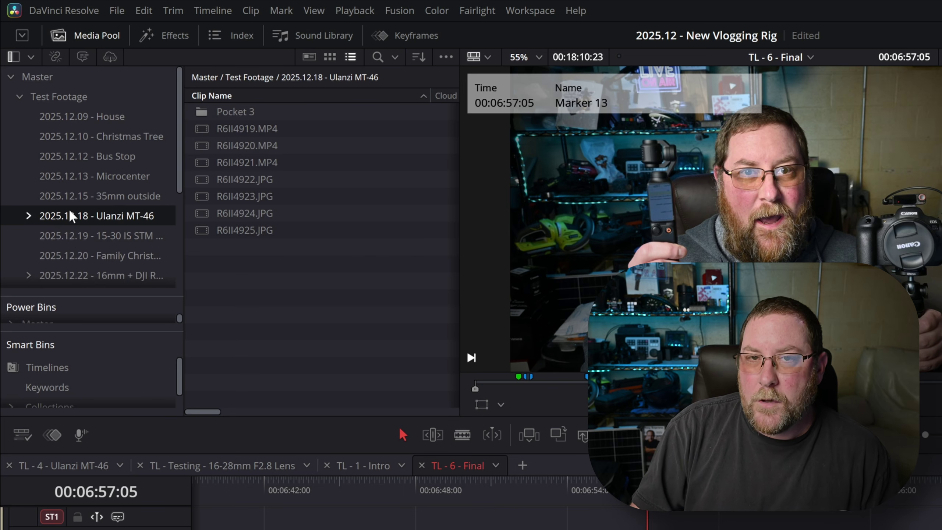
Look through the Master bin's clips to the end of the list and sort them by clip name
left_click(48, 84)
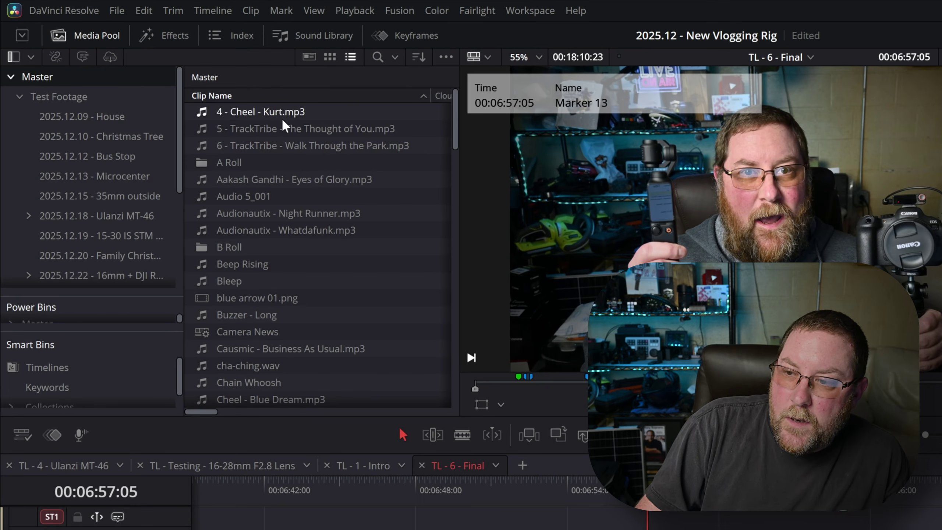
scroll(286, 208, "down", 8)
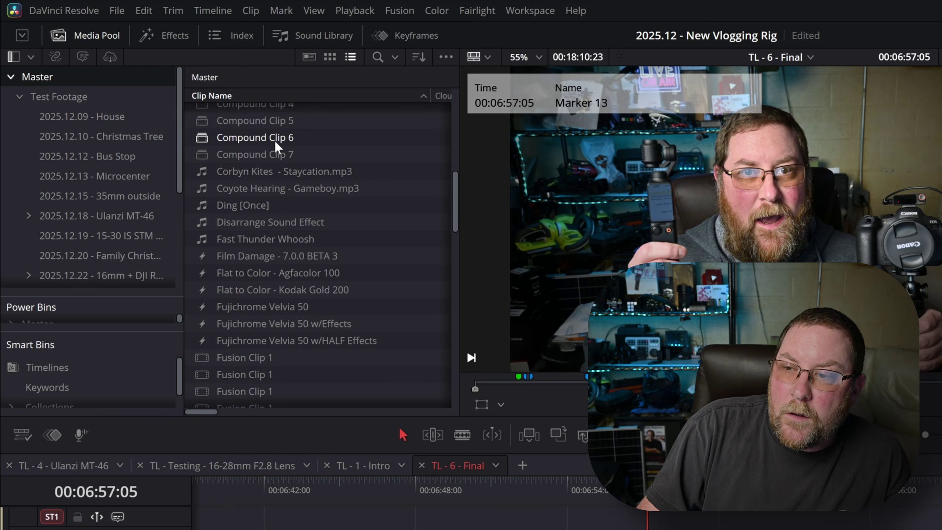
scroll(279, 152, "down", 10)
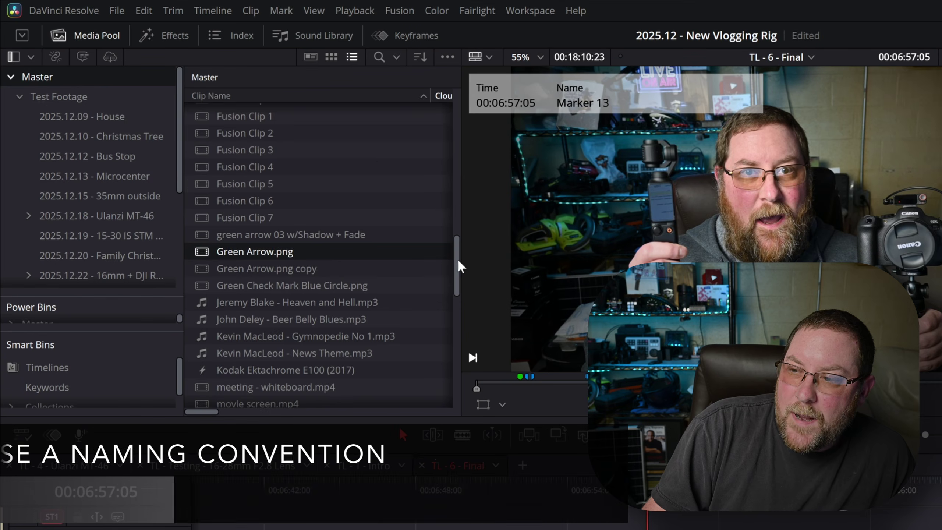
left_click_drag(459, 265, 468, 384)
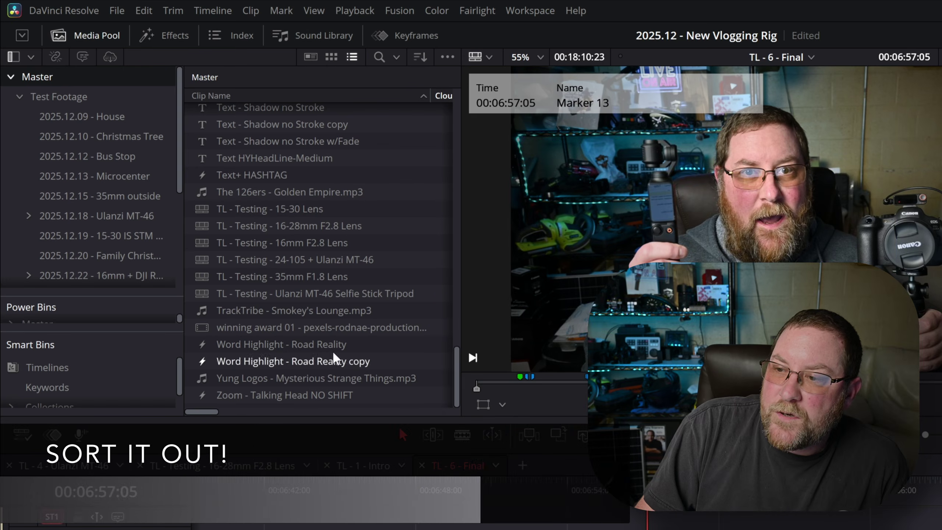
left_click(421, 58)
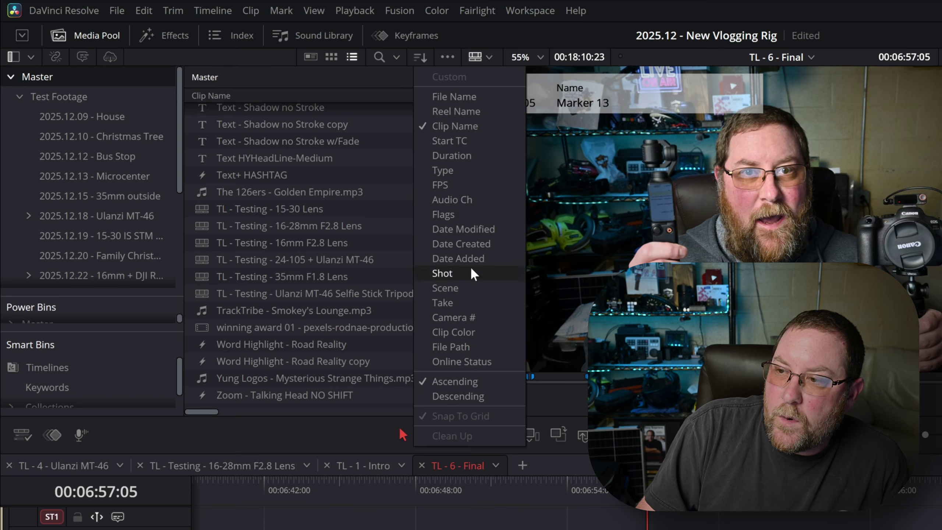
left_click(460, 128)
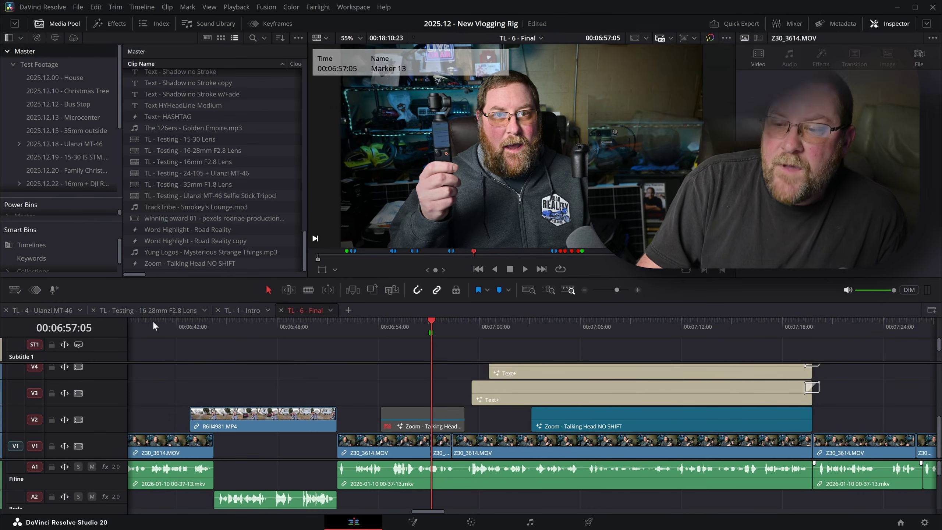
Open the TL - Testing - 16-28mm F2.8 Lens timeline and examine its clips along the full length
left_click(133, 315)
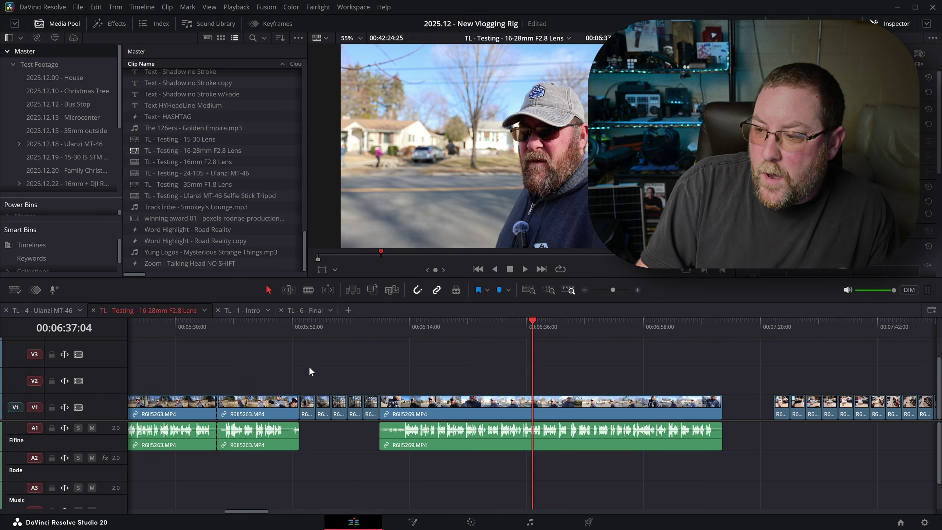
scroll(315, 362, "down", 8)
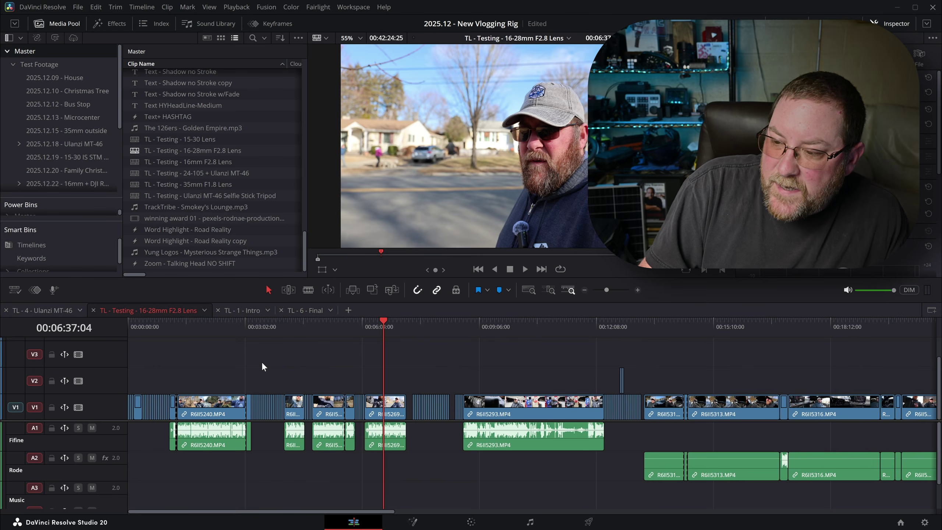
scroll(261, 362, "down", 2)
left_click_drag(749, 366, 426, 350)
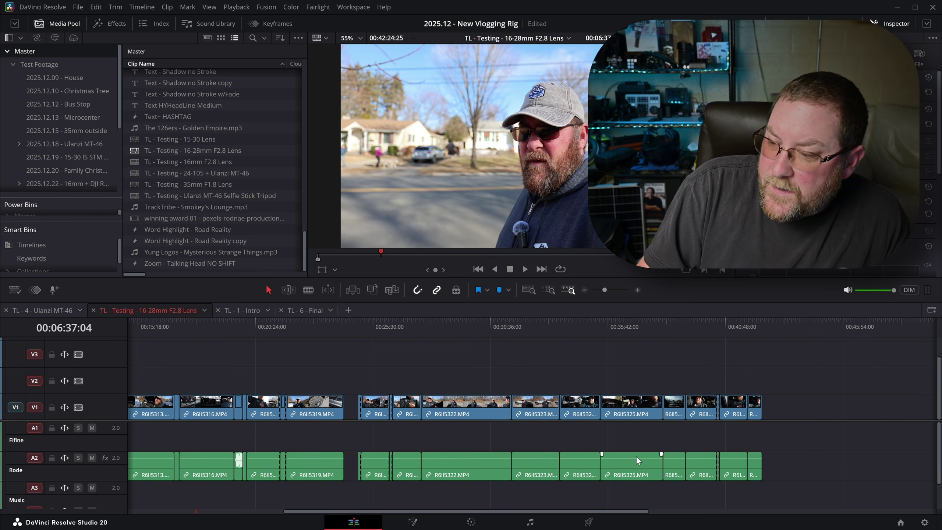
scroll(341, 365, "left", 8)
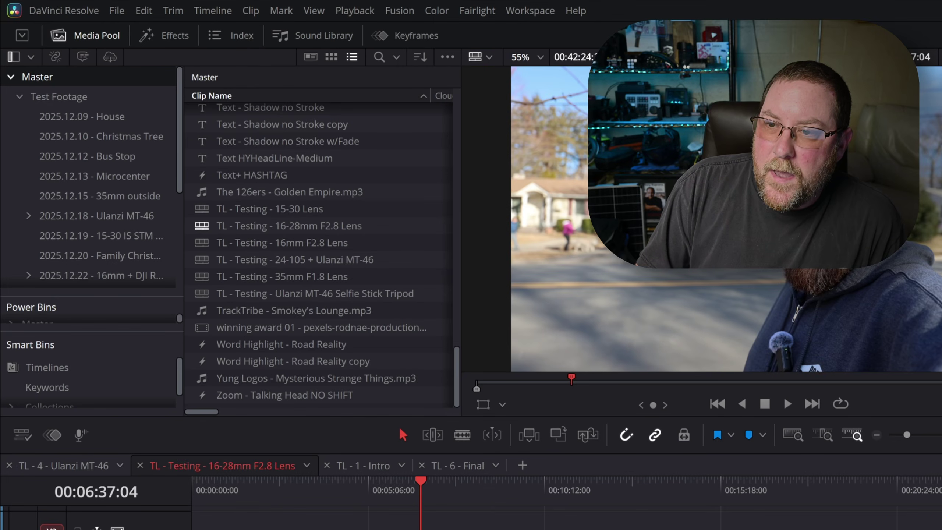
Collapse Test Footage, expand A Roll, and view the contents of the 5 - RF 16-28mm F2.8 bin and its Unboxing sub-bin
left_click(20, 97)
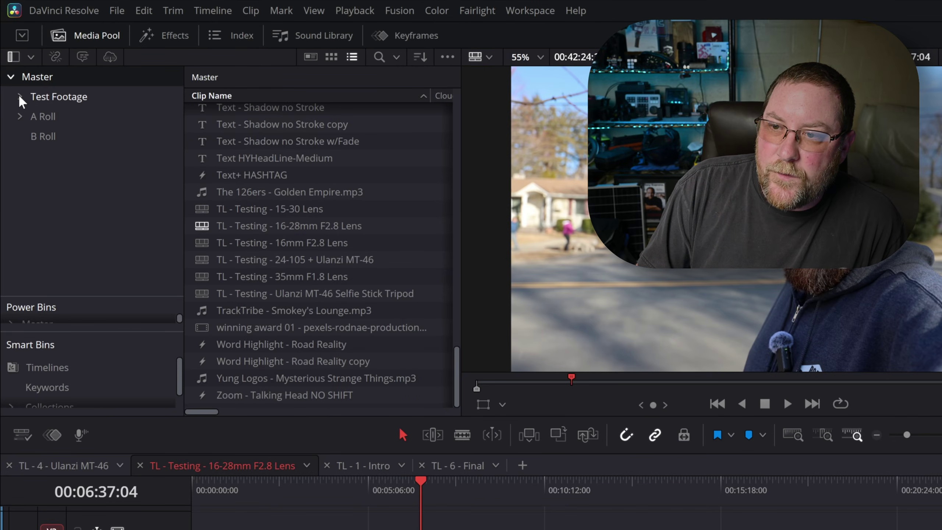
left_click(20, 117)
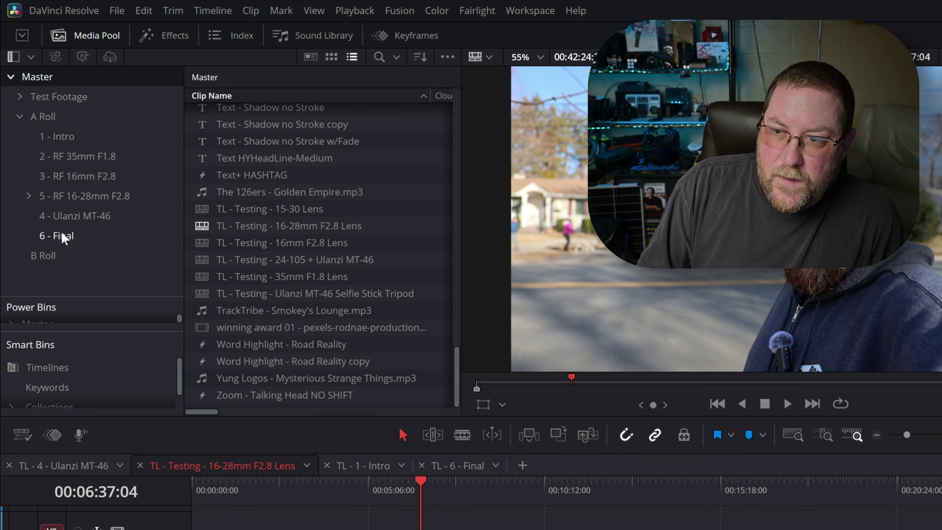
left_click(29, 196)
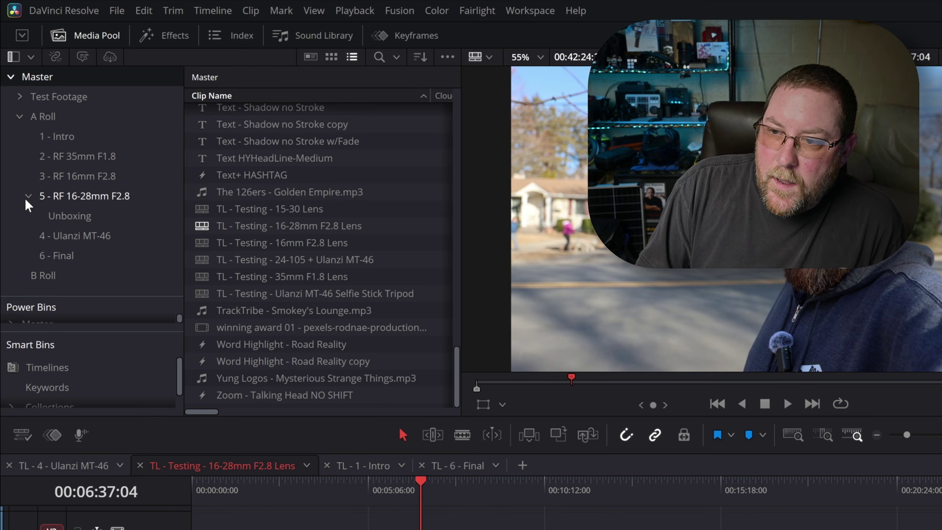
left_click(83, 218)
left_click(82, 196)
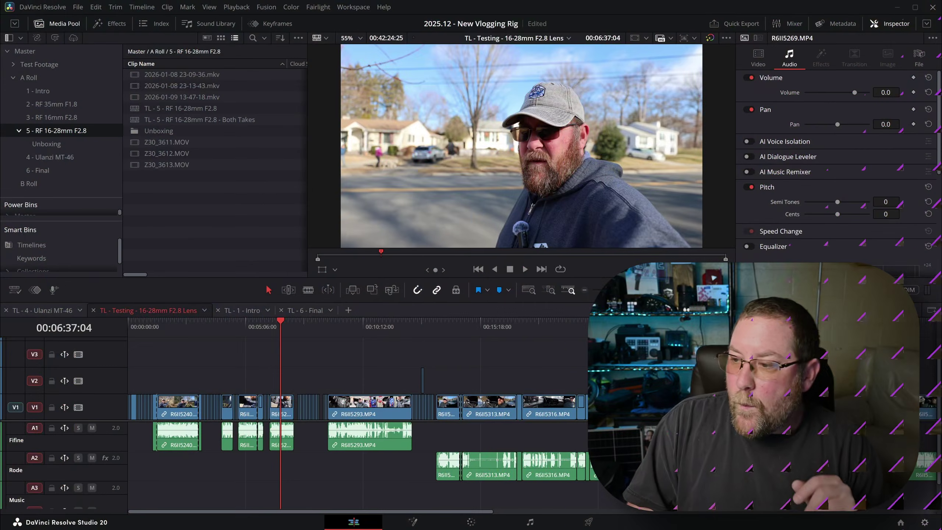
Open the TL - 1 - Intro timeline and review the frames at its blue markers, starting at 00:12:02:02
left_click(244, 310)
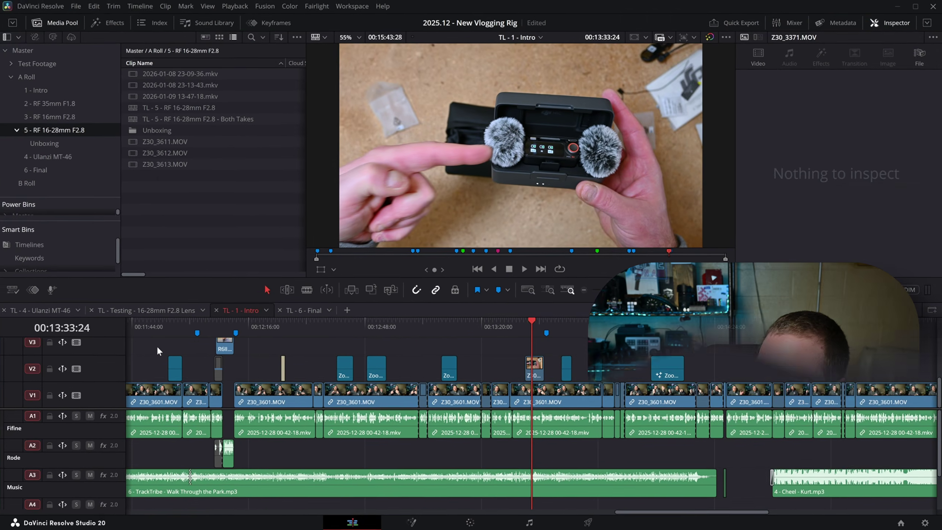
left_click(204, 323)
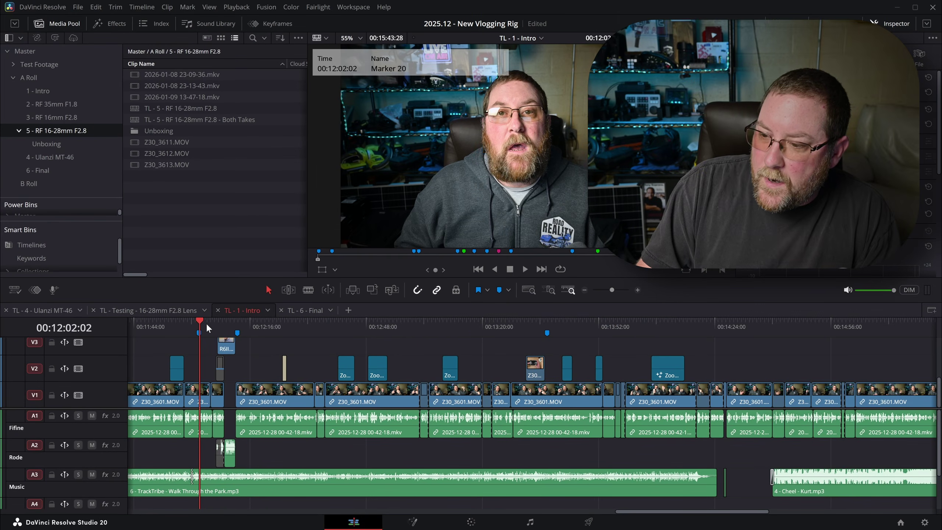
left_click(238, 327)
left_click(549, 324)
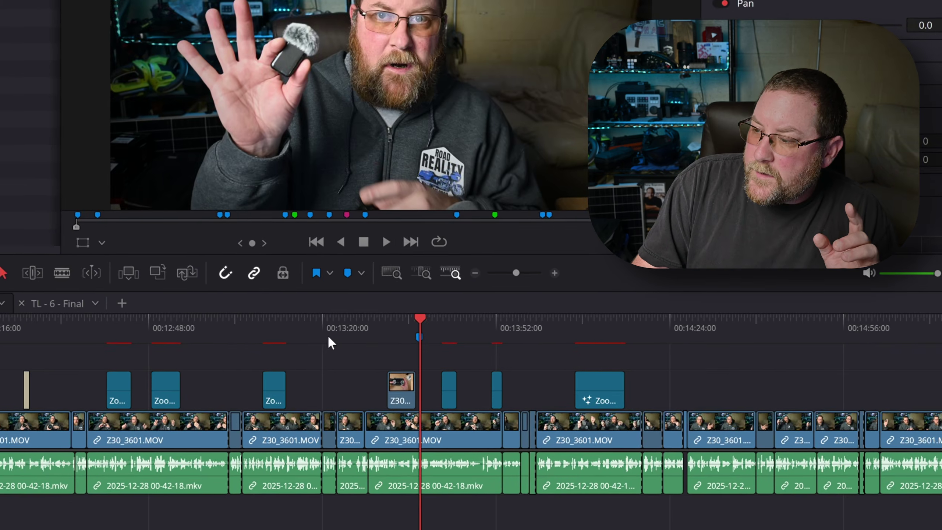
Add a blue marker at 00:13:20:03 on the TL - 1 - Intro timeline and stretch it into a duration marker
left_click(481, 323)
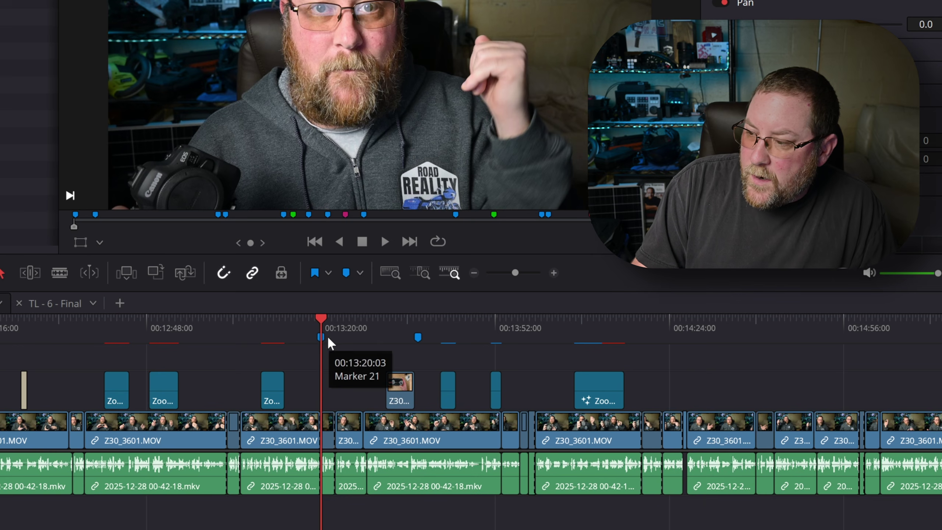
left_click_drag(324, 336, 531, 345)
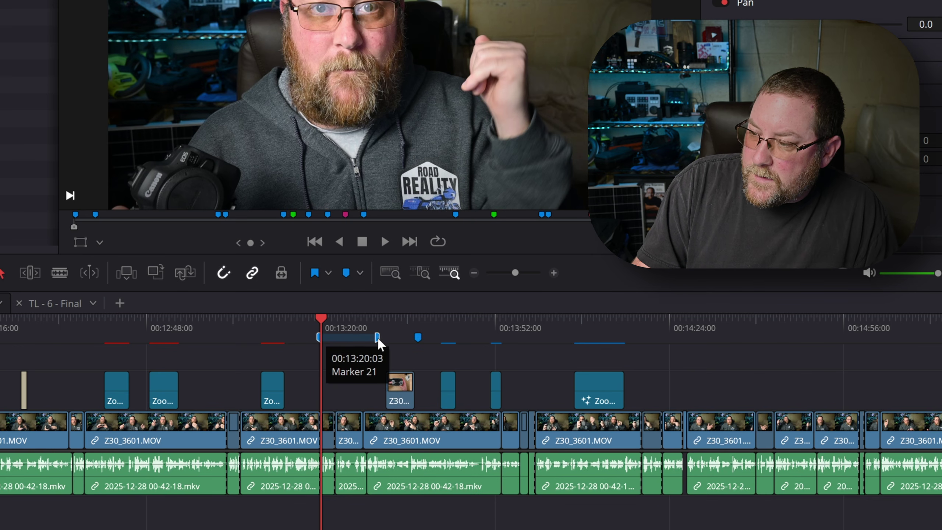
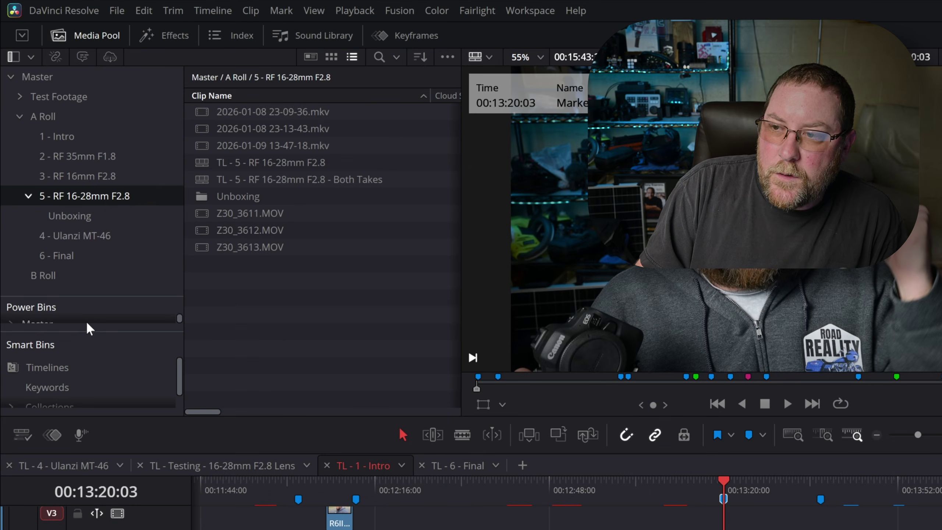
Check that Power Bins are set to show, enlarge their area, and expand the Master power bin
left_click(448, 58)
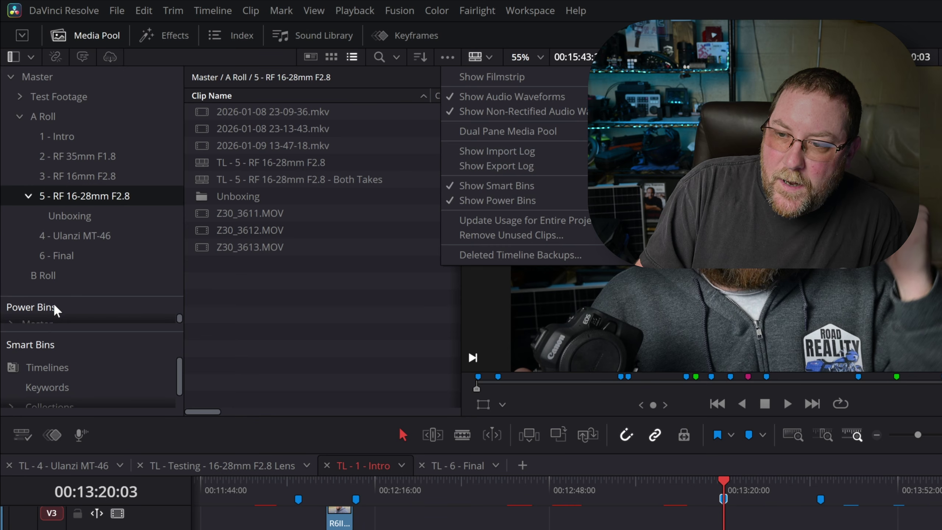
left_click(75, 297)
left_click_drag(78, 294, 66, 194)
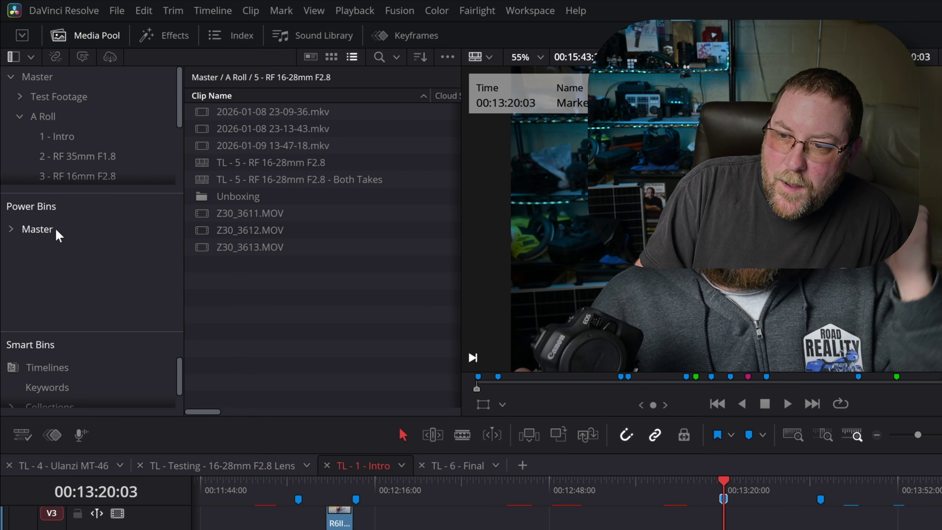
left_click(11, 229)
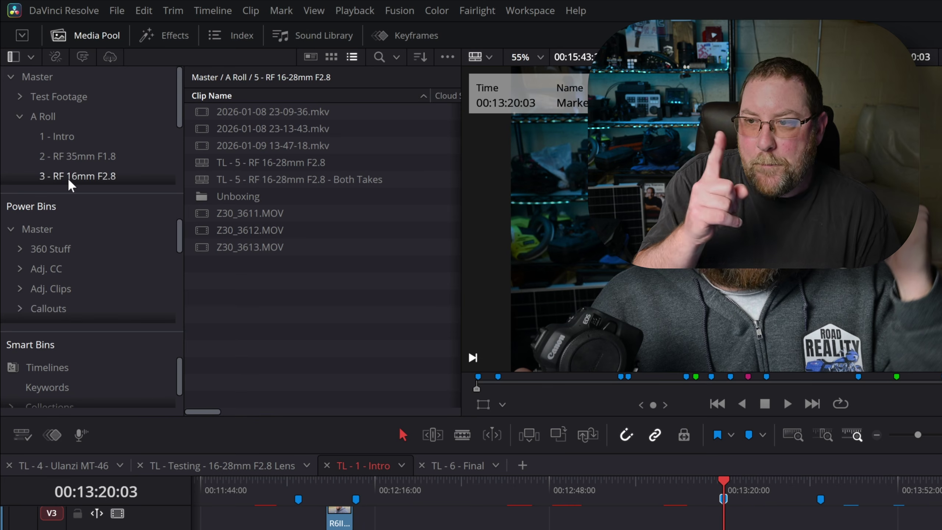
Check that Smart Bins are set to show, enlarge their area, and open the Timelines smart bin
left_click(449, 58)
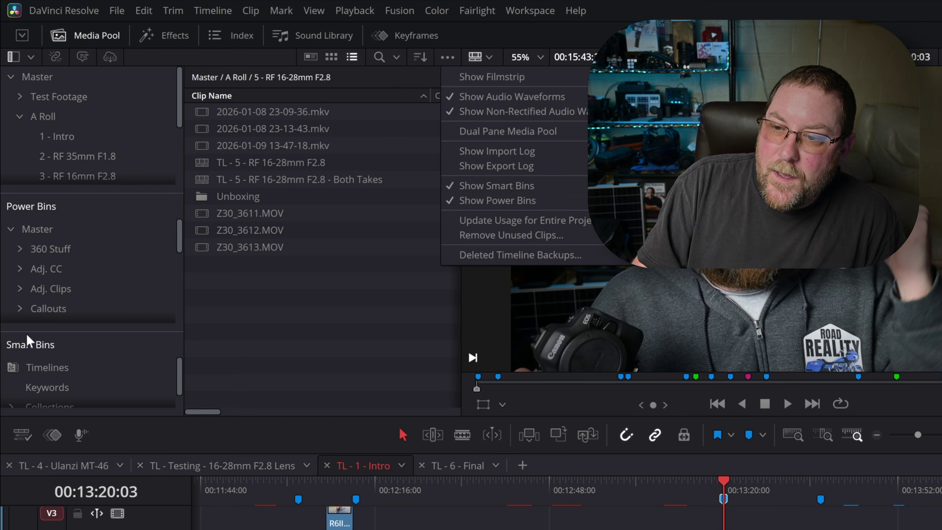
left_click(33, 351)
left_click_drag(74, 332, 82, 269)
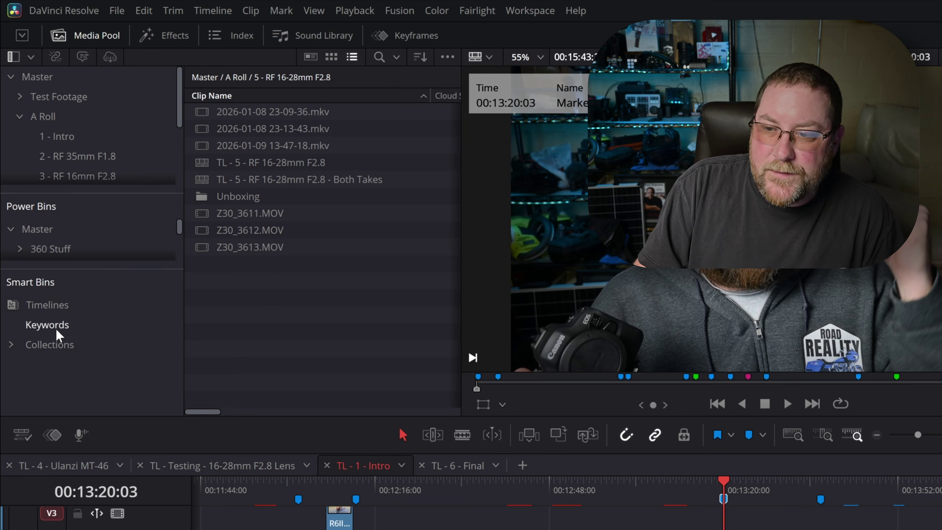
left_click(67, 311)
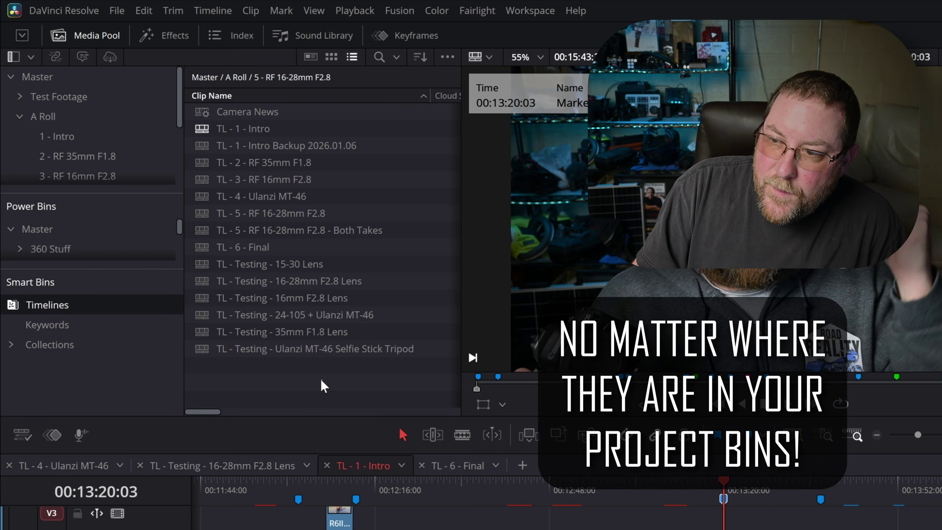
left_click_drag(321, 381, 255, 168)
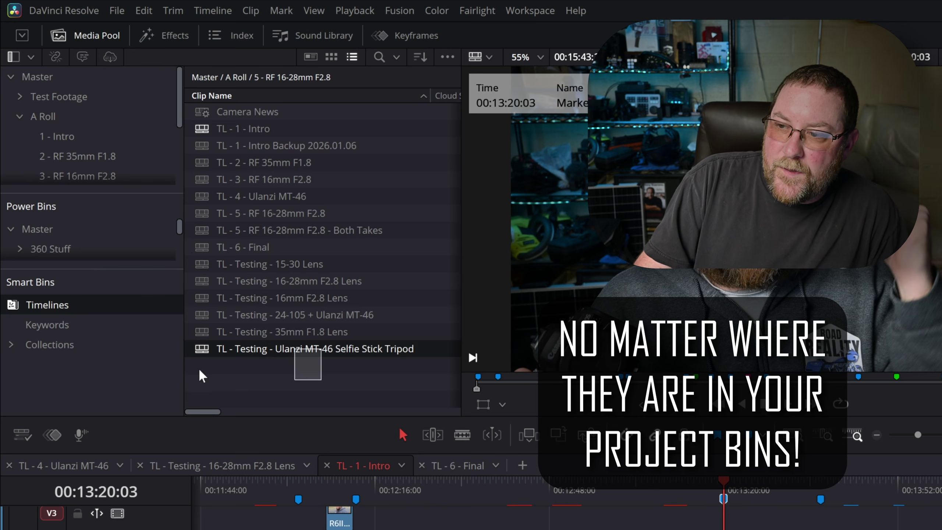
Select all the TL timelines in the Timelines smart bin together and clear the selection
left_click_drag(203, 376, 202, 376)
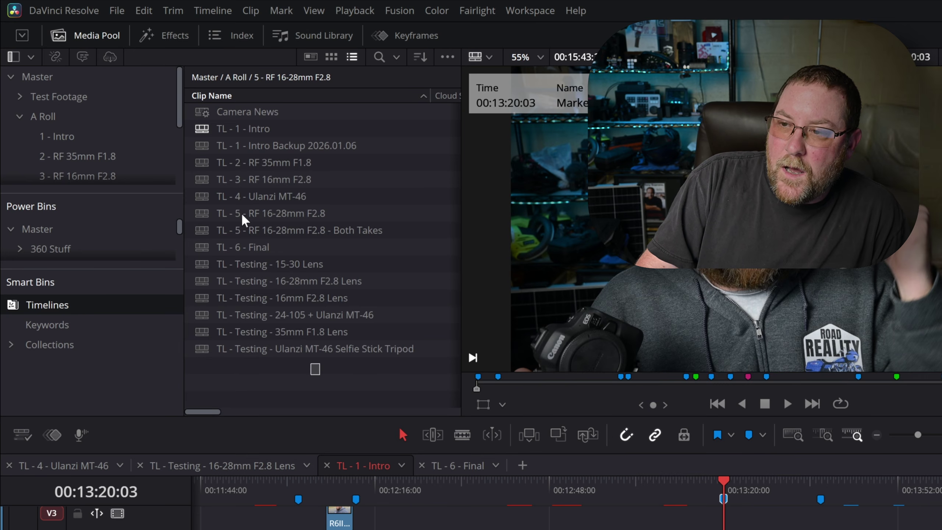
left_click_drag(243, 219, 252, 136)
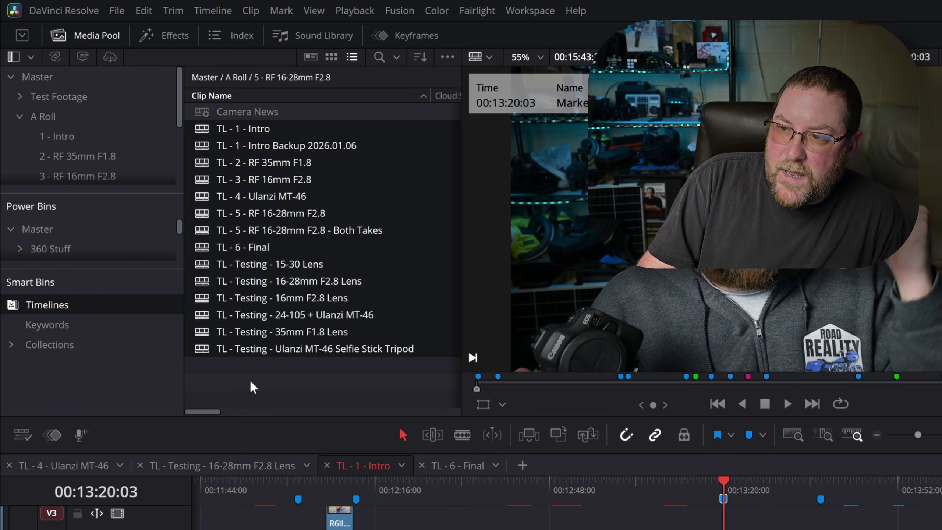
left_click(274, 379)
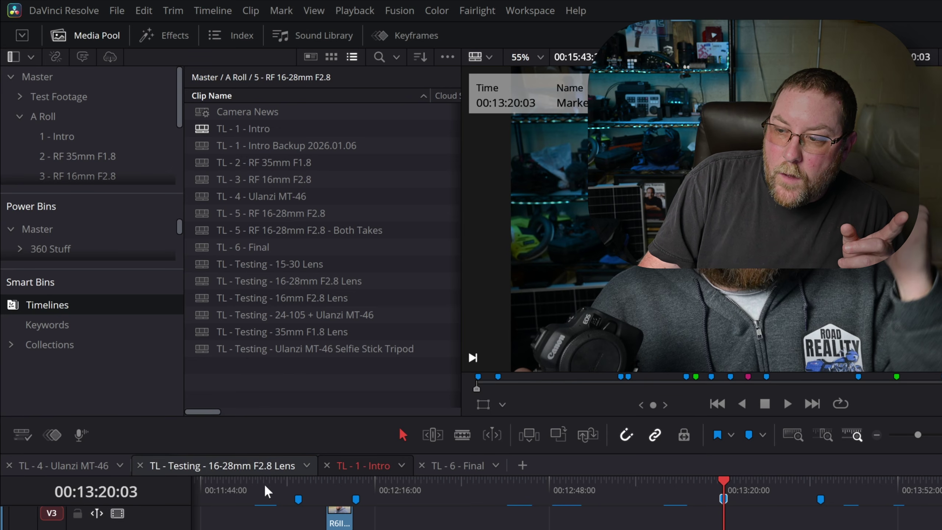
Switch to the TL - Testing - 16-28mm F2.8 Lens timeline and turn Display Stacked Timelines off and back on
left_click(241, 466)
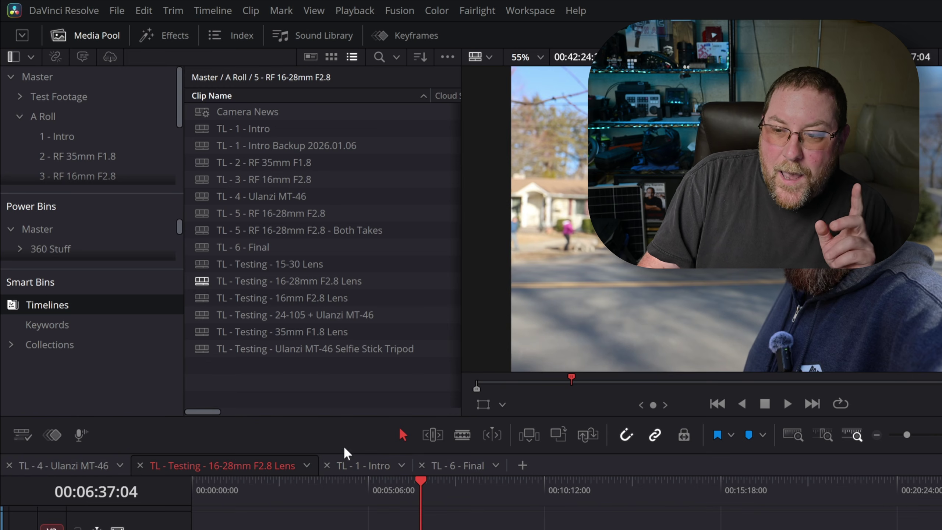
left_click(21, 435)
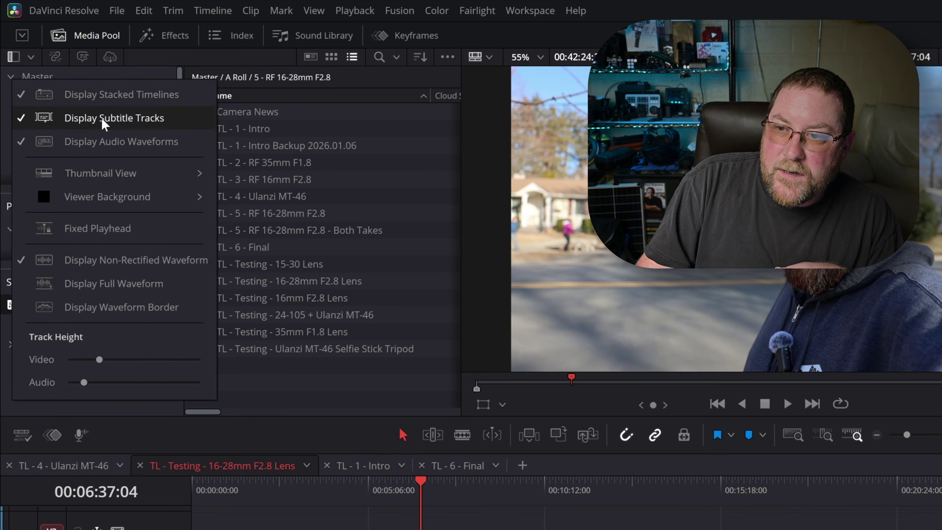
left_click(97, 96)
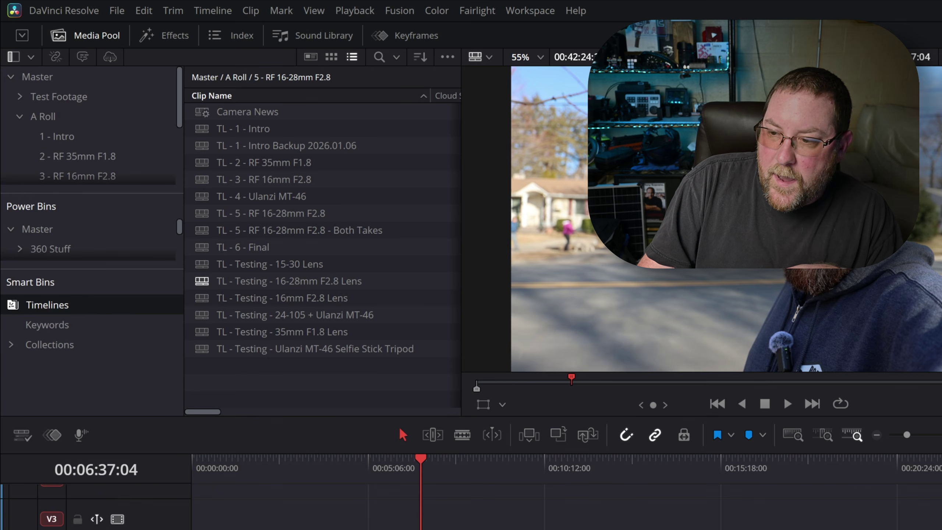
left_click(24, 442)
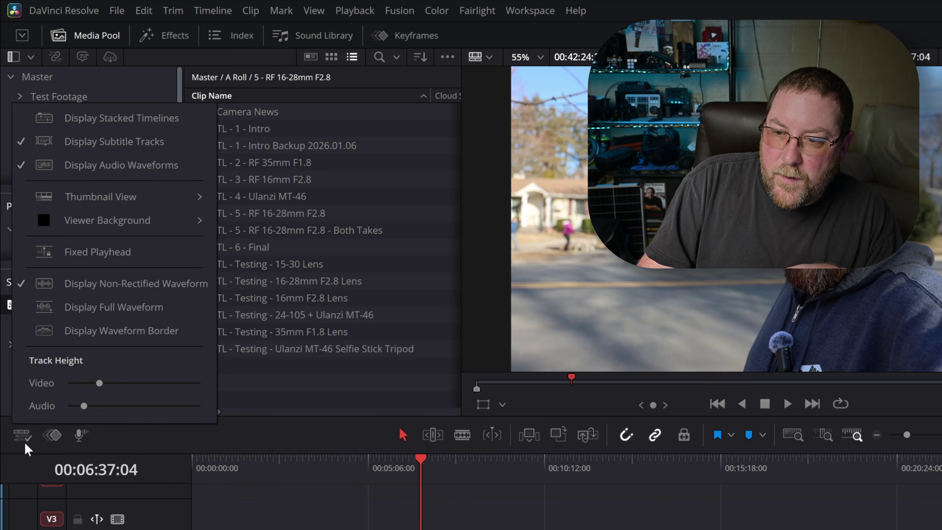
left_click(84, 120)
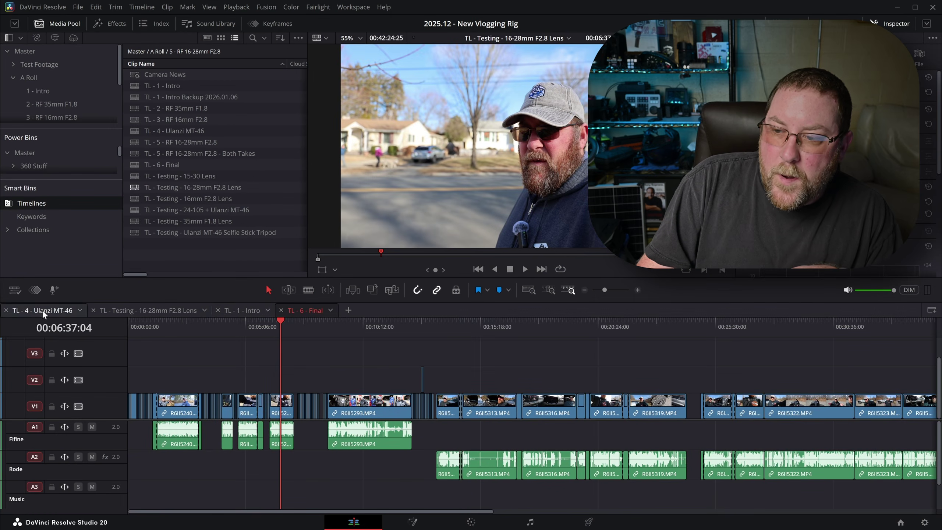
Add a blue marker at 00:11:38:06 on the TL - 1 - Intro timeline and stretch it into a duration marker of about 16 seconds
left_click(273, 311)
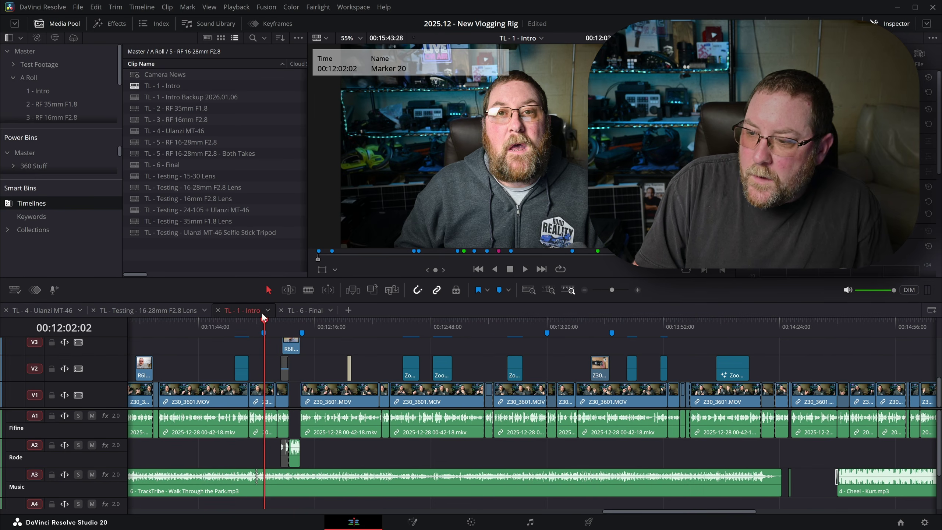
left_click(182, 343)
key("m")
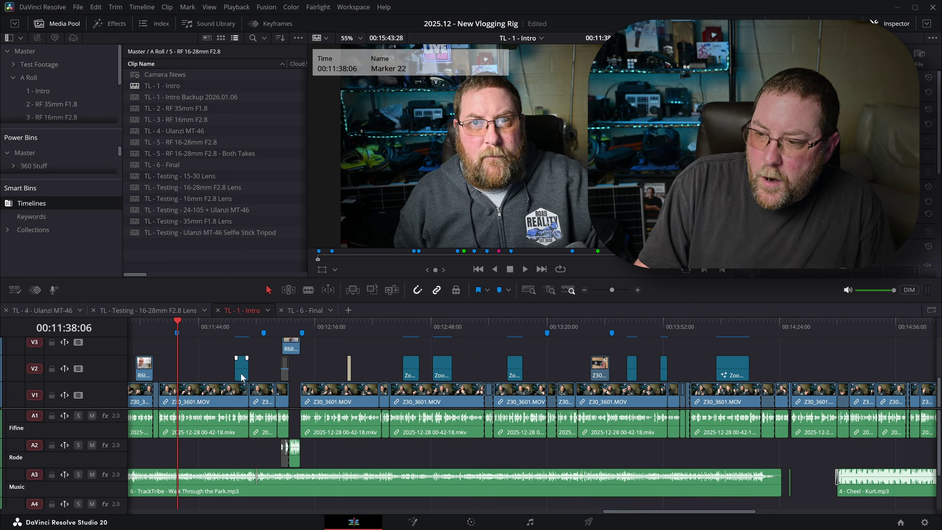
left_click_drag(179, 333, 224, 336)
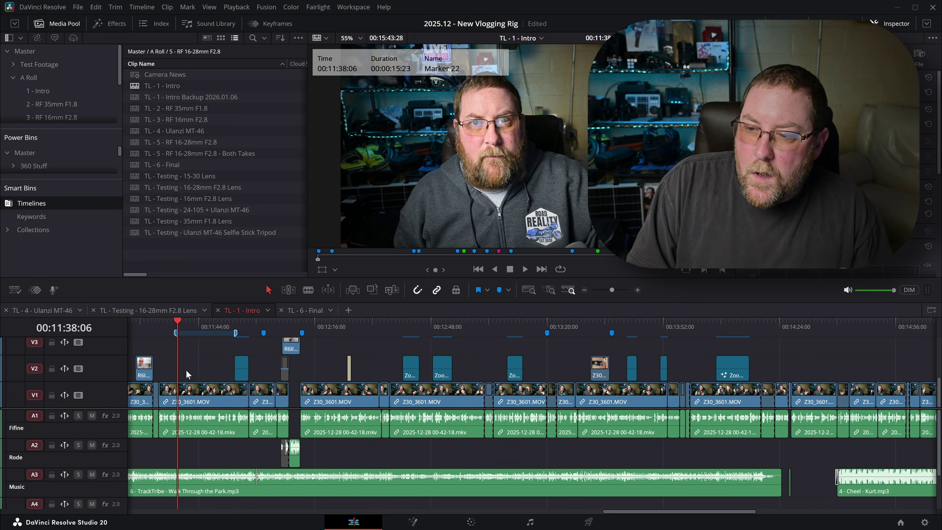
Load the R6II5263.MP4 clip from the TL - Testing - 16-28mm F2.8 Lens timeline and return to TL - 1 - Intro
left_click(137, 312)
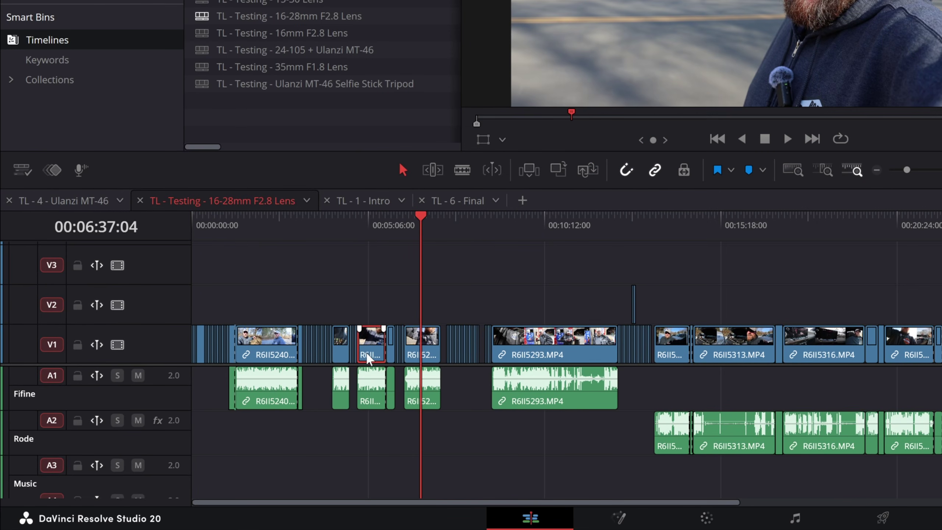
left_click(361, 205)
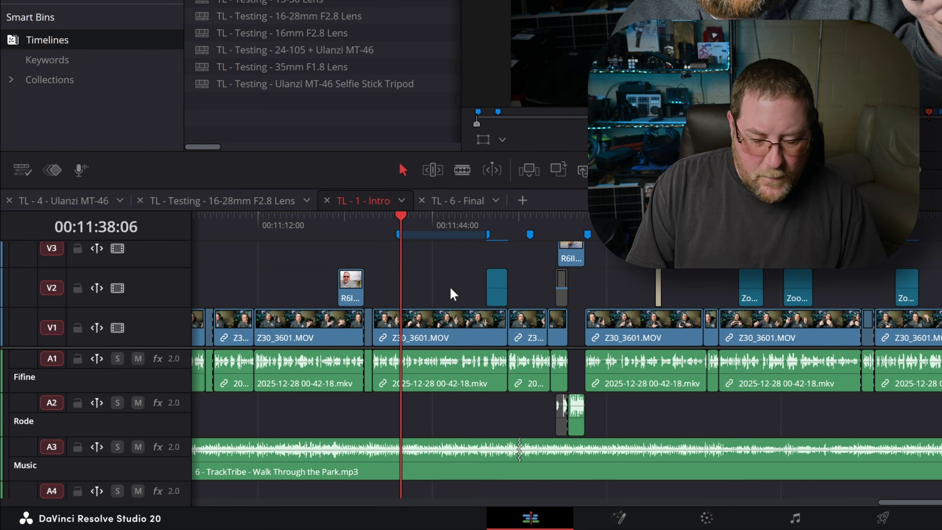
Try to overwrite R6II5263.MP4 onto track V1 at 00:11:38:06 and undo the edit
key("F10")
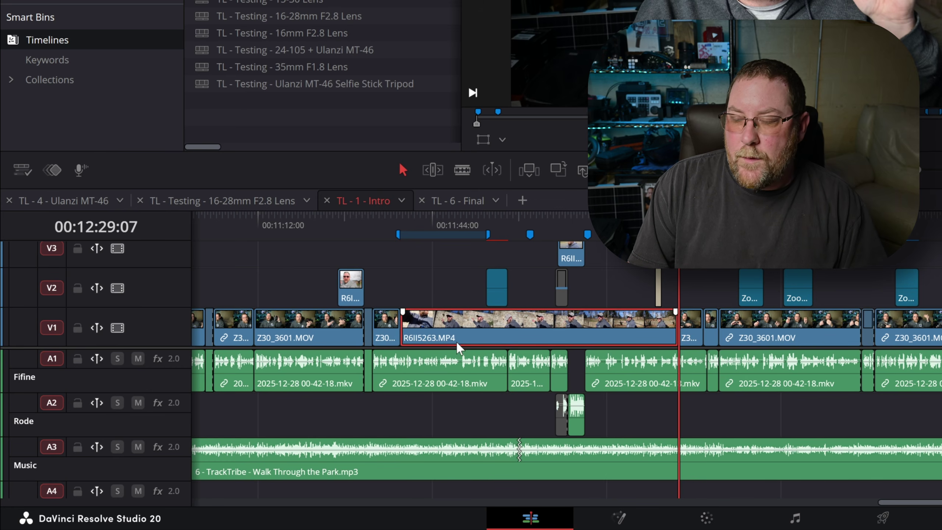
key("ctrl+z")
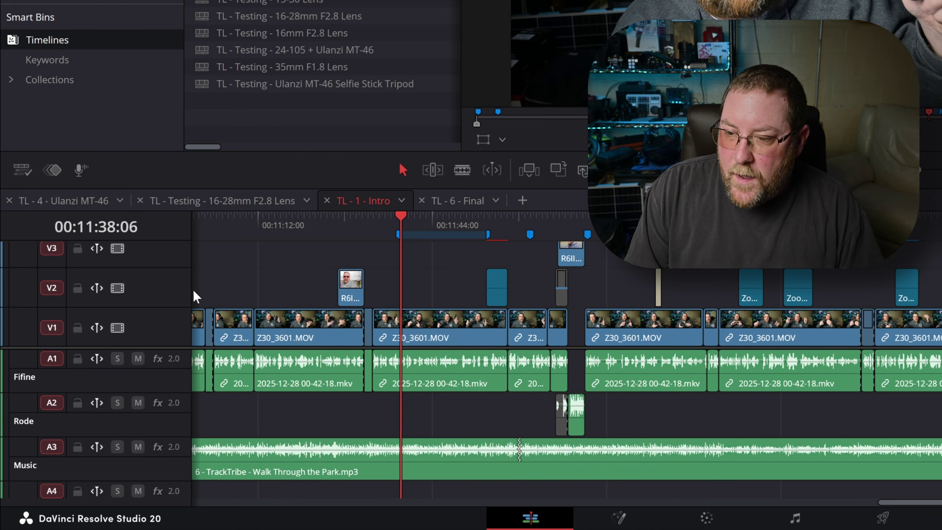
Disable video tracks V1 to V4 and place R6II5263.MP4 on top, on track V5 at 00:11:38:06
left_click(48, 329)
left_click(48, 291)
left_click(50, 253)
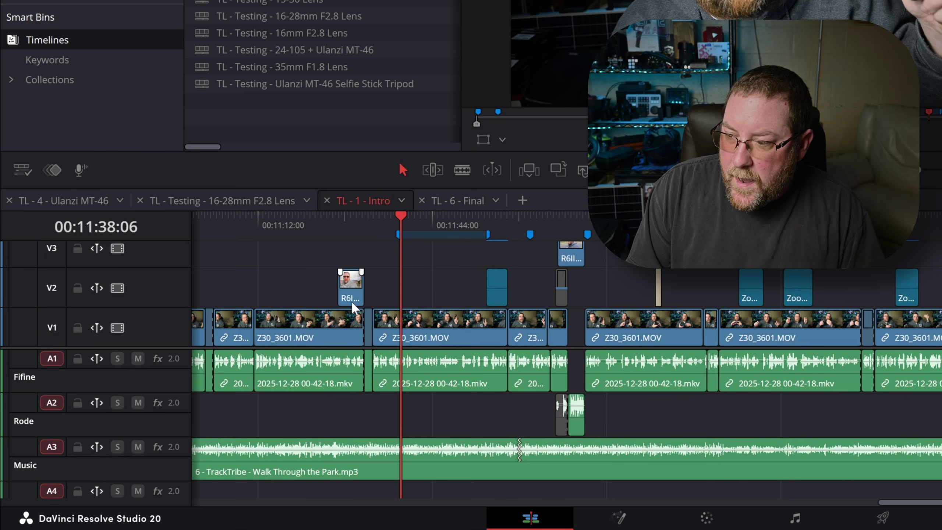
scroll(469, 311, "up", 3)
left_click(55, 297)
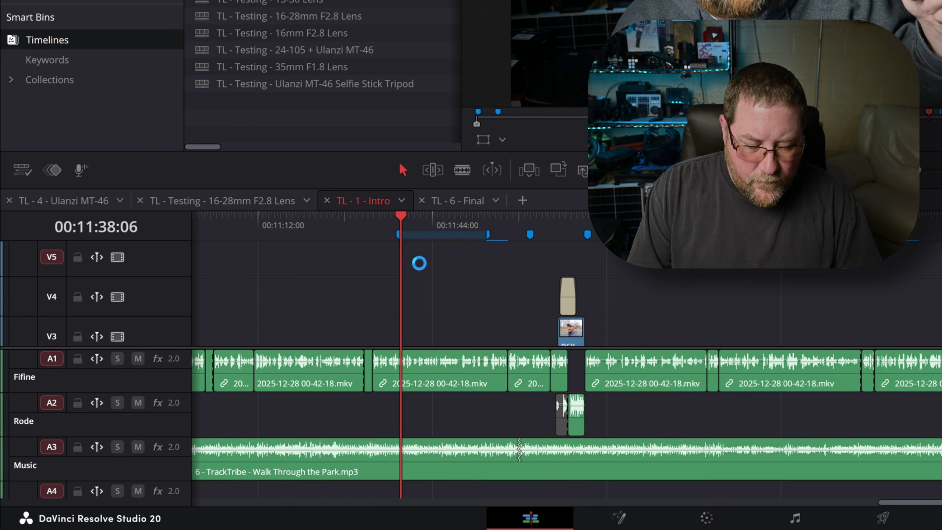
key("F12")
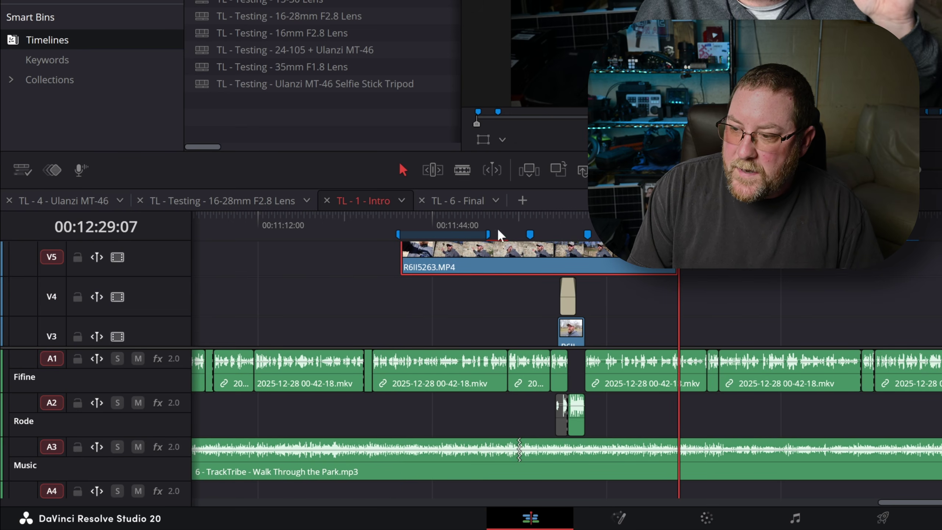
Trim the end of the R6II5263.MP4 clip back to about the duration marker's end and move it down to track V2
left_click_drag(677, 259, 452, 318)
scroll(451, 289, "down", 2)
left_click_drag(440, 259, 441, 298)
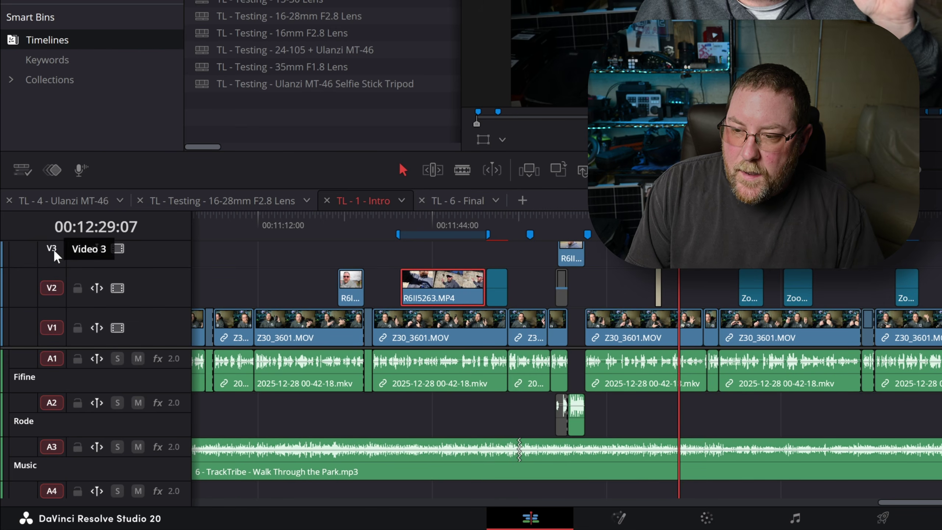
Re-enable the disabled video tracks V1 to V4
scroll(53, 250, "up", 3)
scroll(60, 286, "down", 2)
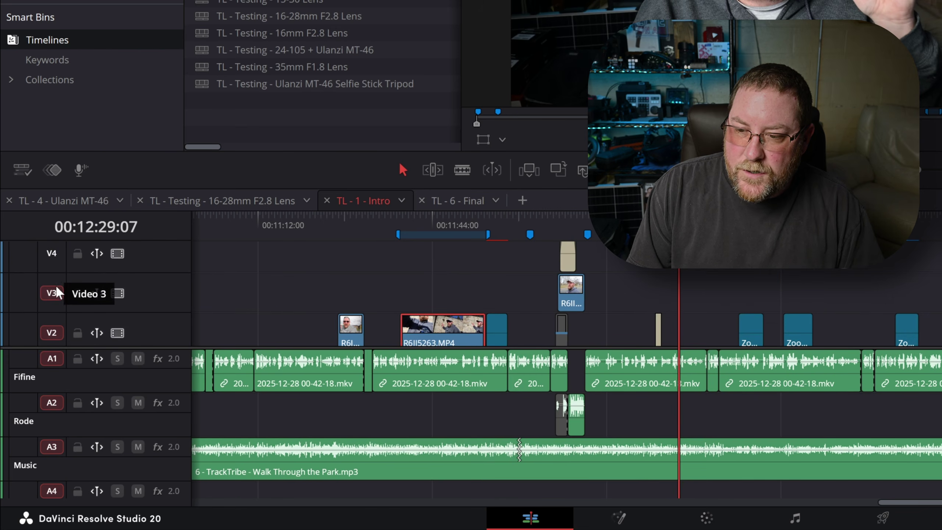
left_click(52, 254)
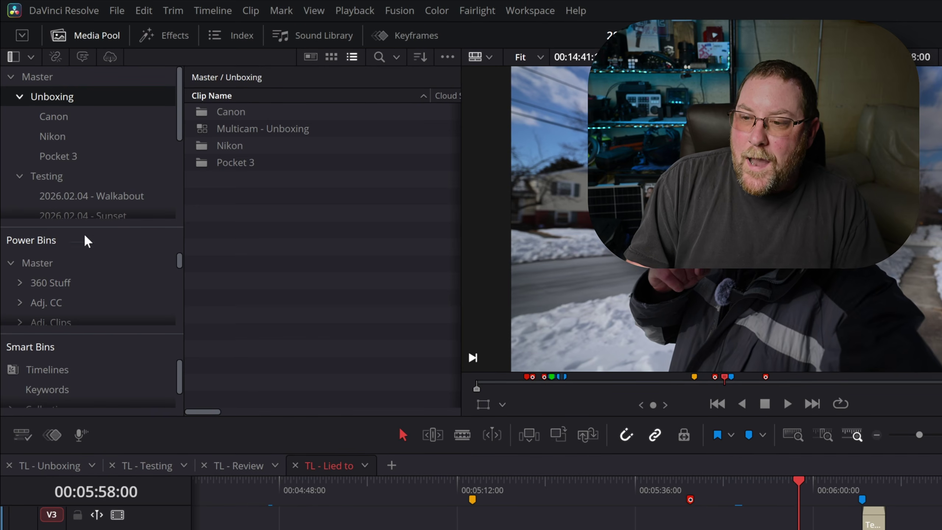
In the 2026.02.03 - Canon RF 15-35 F2.8 Lens project, enlarge the Smart Bins area, open the Timelines smart bin and select TL - Unboxing
left_click_drag(77, 335, 80, 288)
left_click(69, 321)
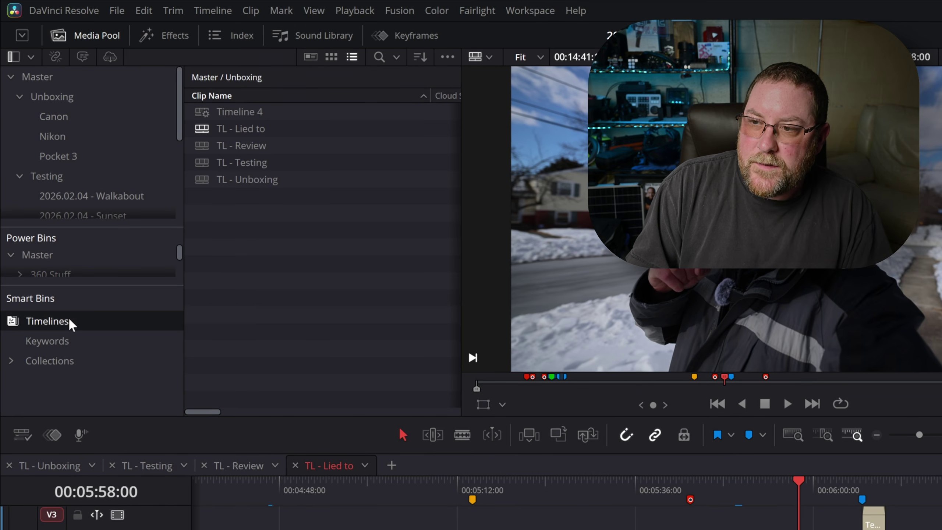
left_click(273, 181)
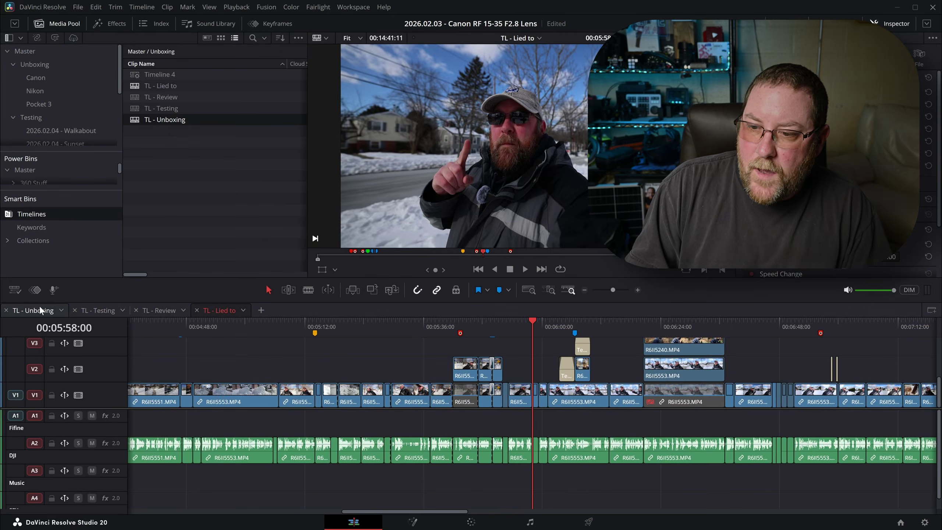
Open the TL - Unboxing timeline to examine its full length, and switch to the TL - Review timeline
left_click(40, 309)
key("ctrl+minus")
key("ctrl+minus")
key("ctrl+minus")
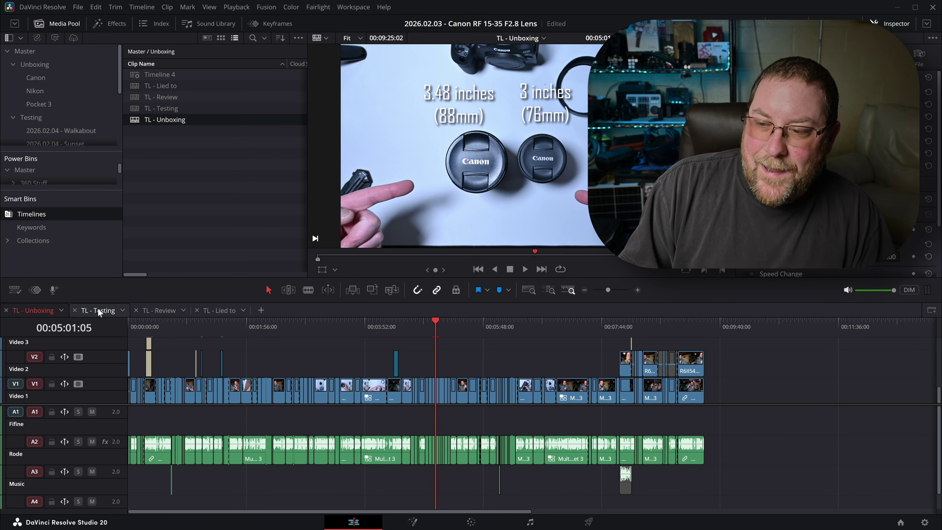
left_click(157, 312)
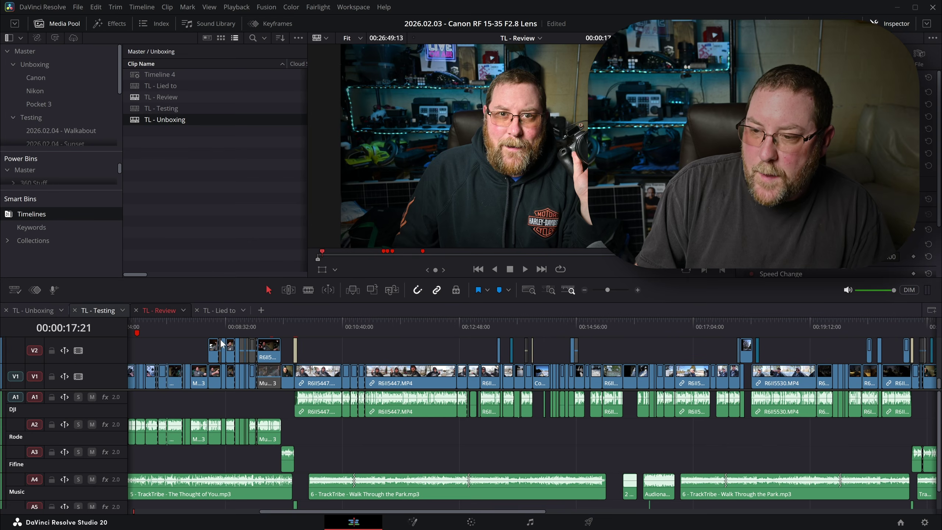
Open the TL - Testing timeline, examine its overall layout and locate the lime-coloured clip at 00:15:02:15
key("ctrl+Tab")
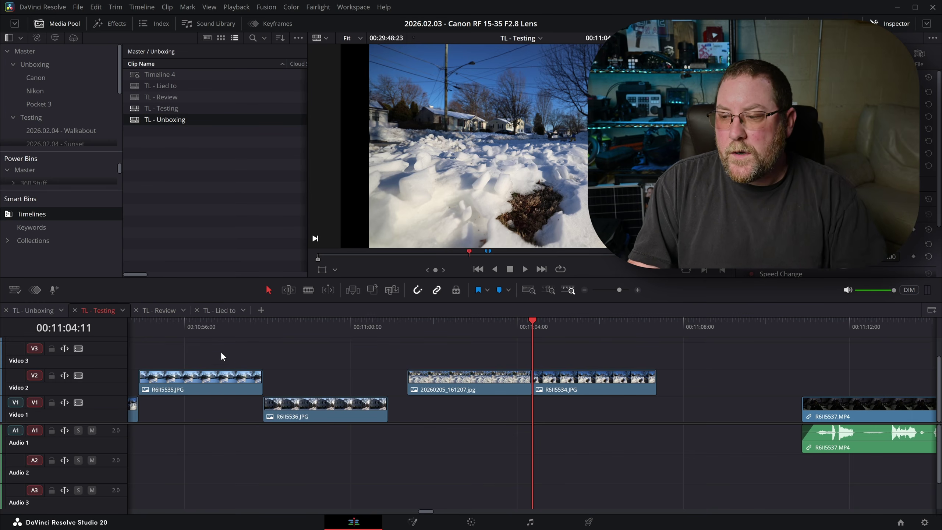
scroll(408, 410, "down", 6)
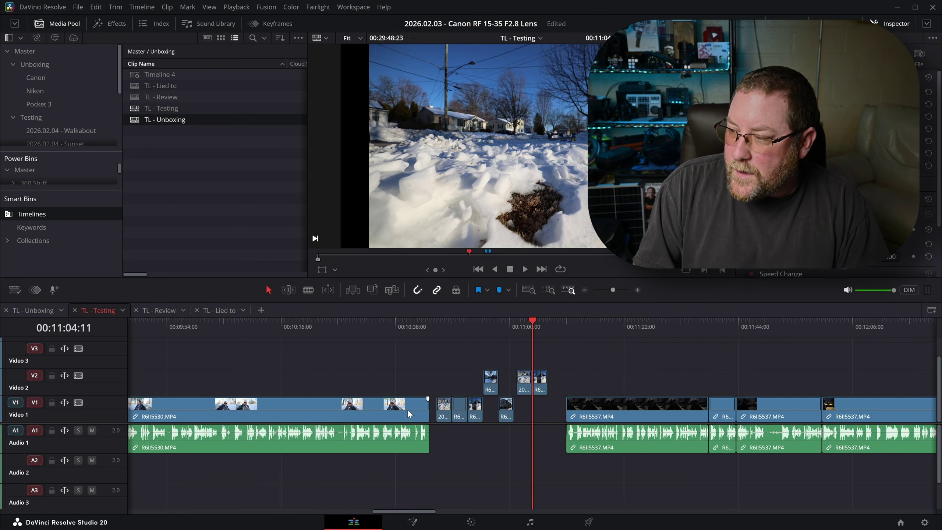
scroll(408, 410, "down", 6)
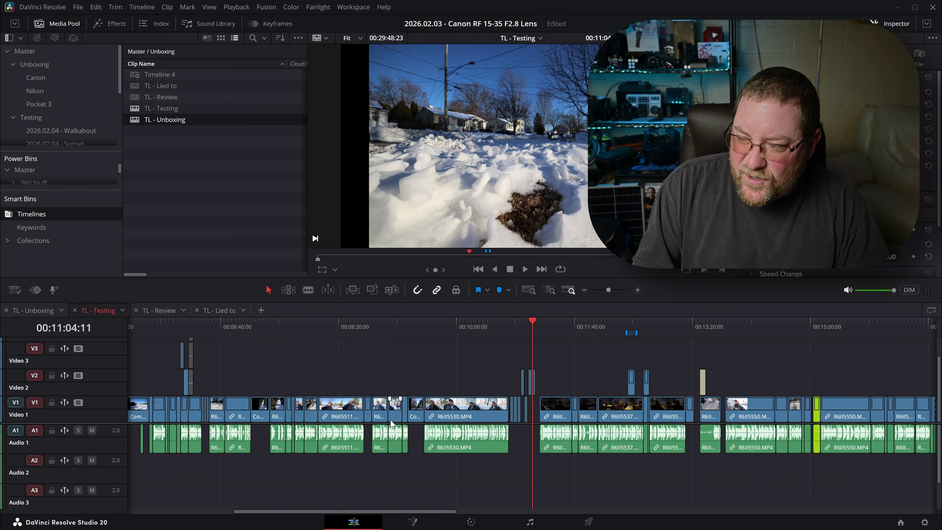
scroll(390, 420, "down", 3)
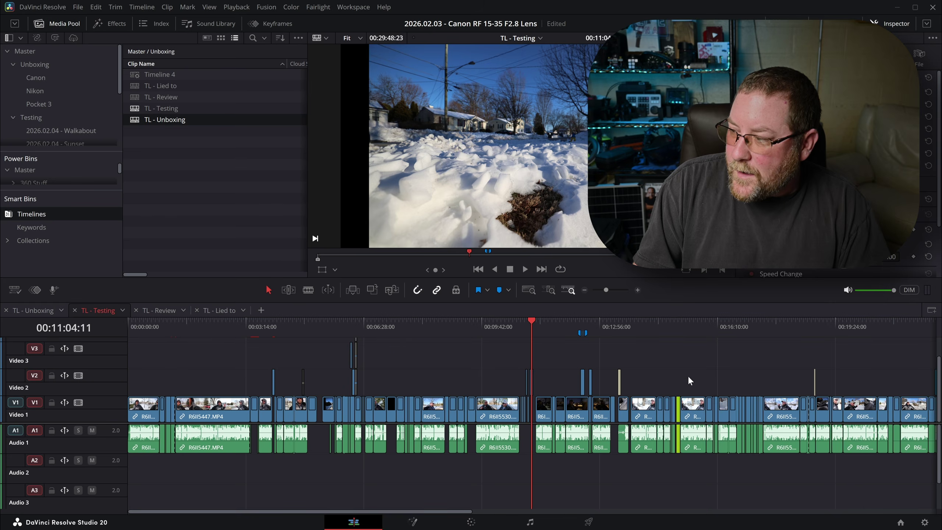
left_click(676, 323)
scroll(681, 373, "up", 6)
scroll(673, 371, "up", 3)
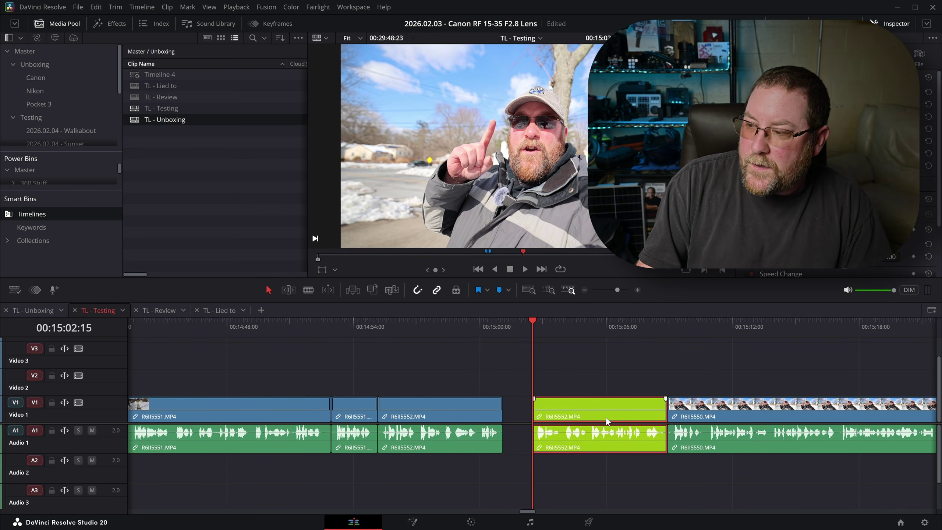
Review the Clip Color options for the lime R6II5552.MP4 clip without changing its colour
right_click(584, 412)
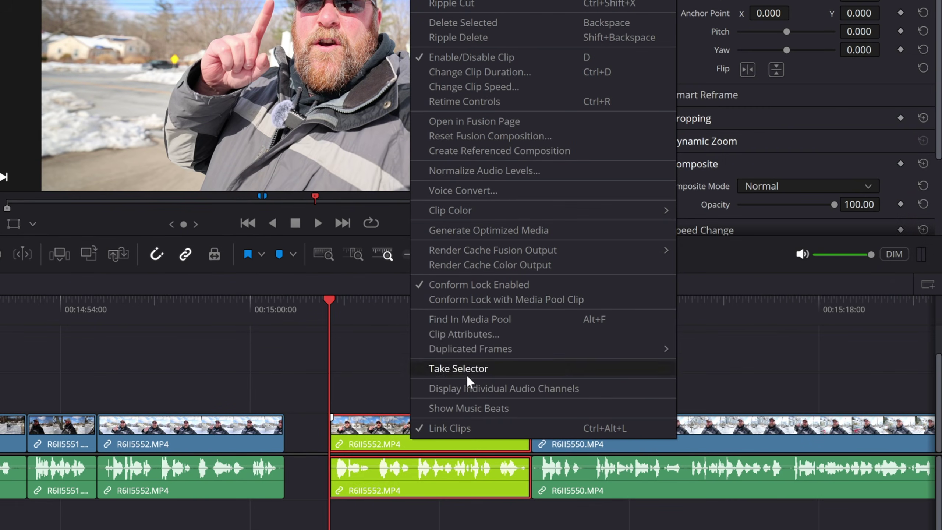
mouse_move(478, 207)
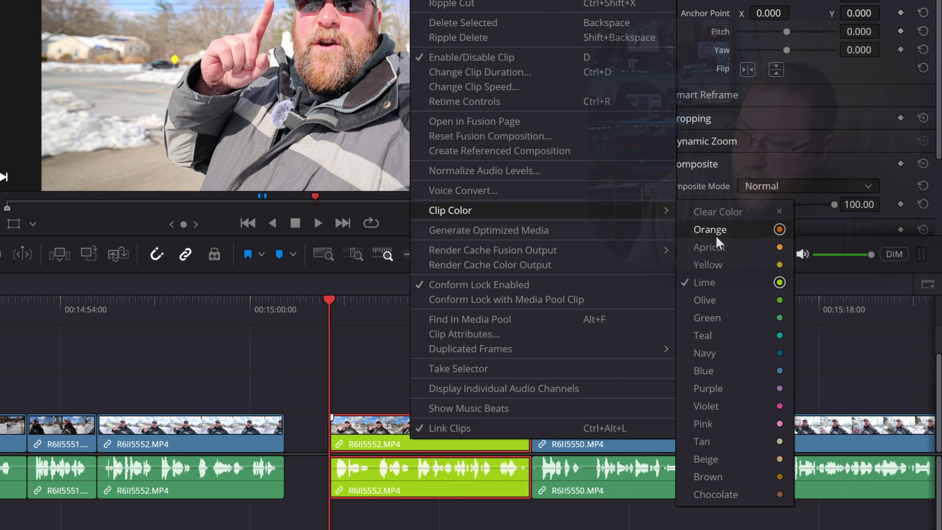
left_click(354, 351)
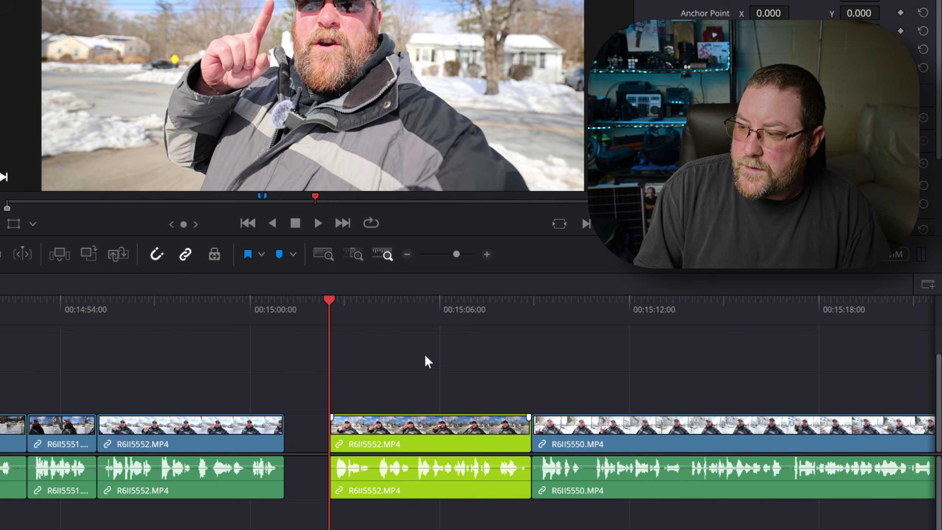
scroll(390, 414, "down", 5)
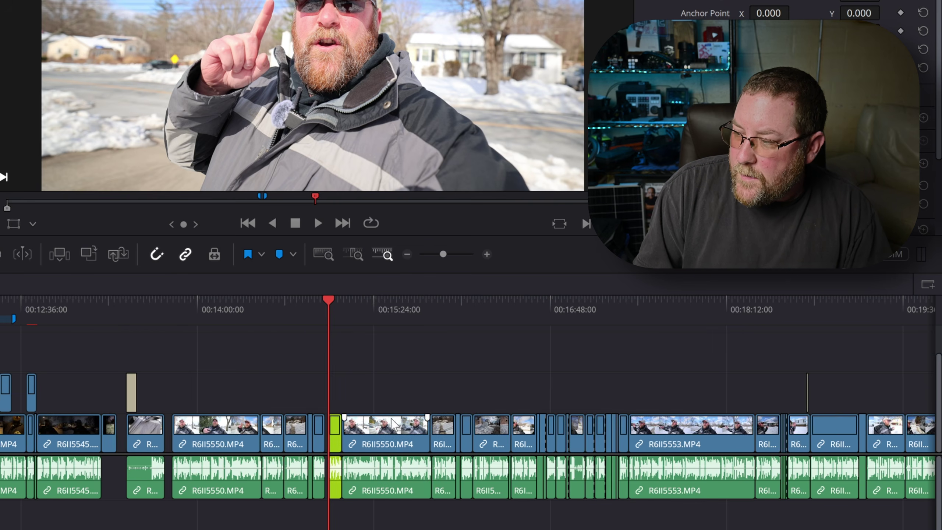